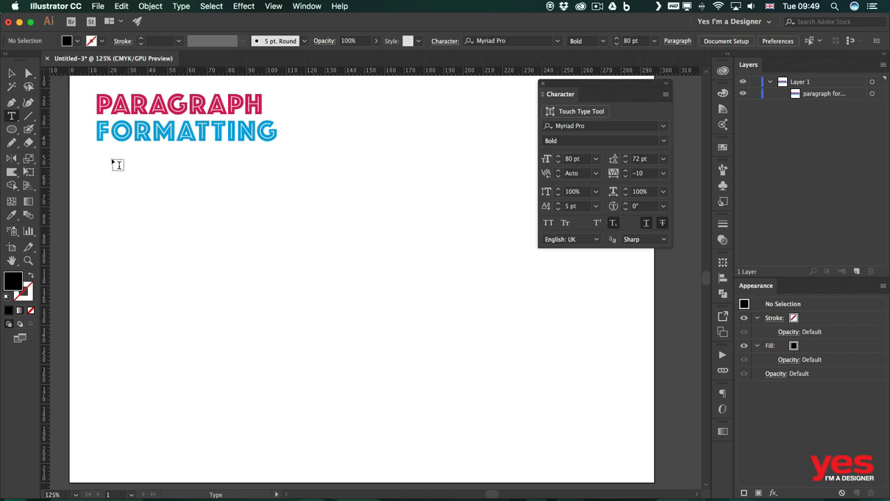
Draw a large text area below the heading and reset all of its placeholder text to the default character formatting.
drag(112, 160, 385, 452)
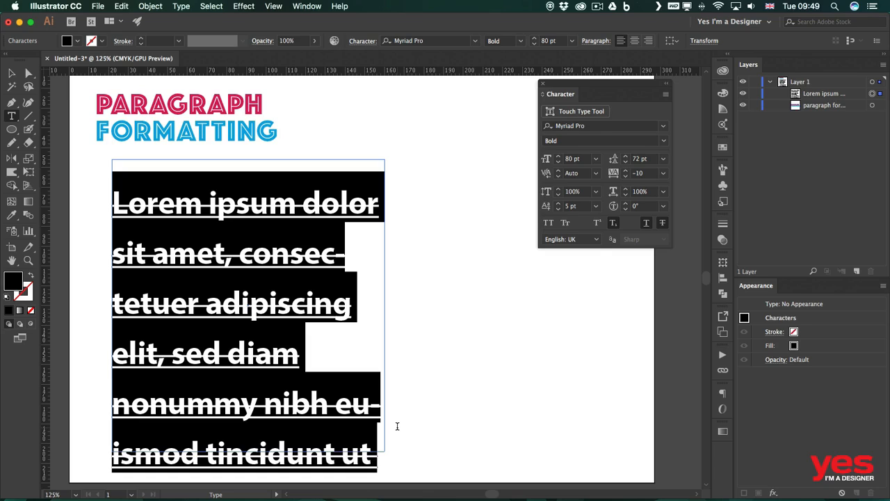
click(342, 260)
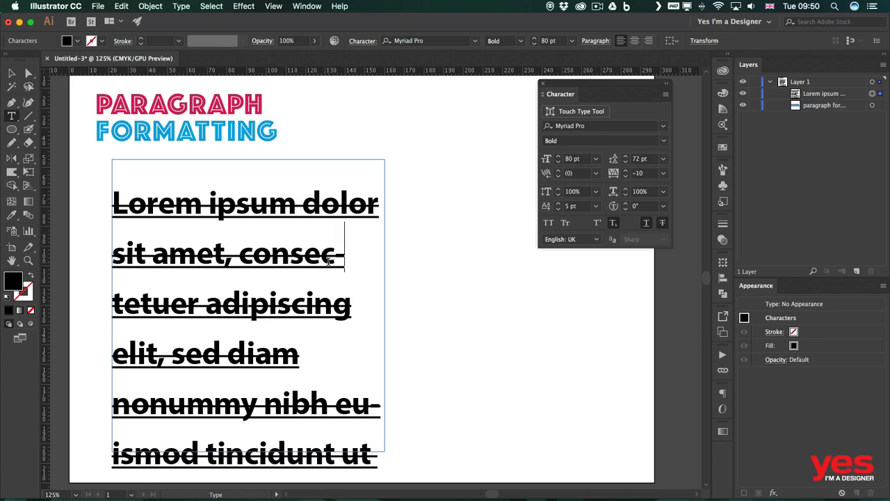
key(super+a)
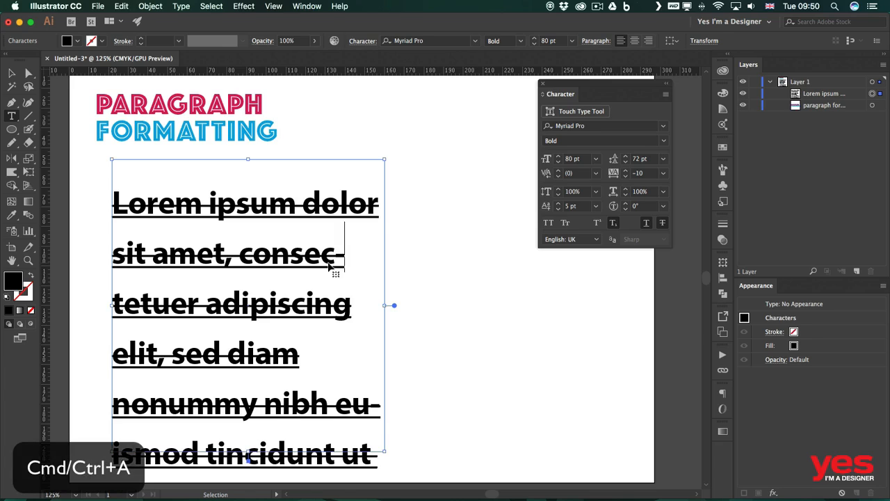
key(super+a)
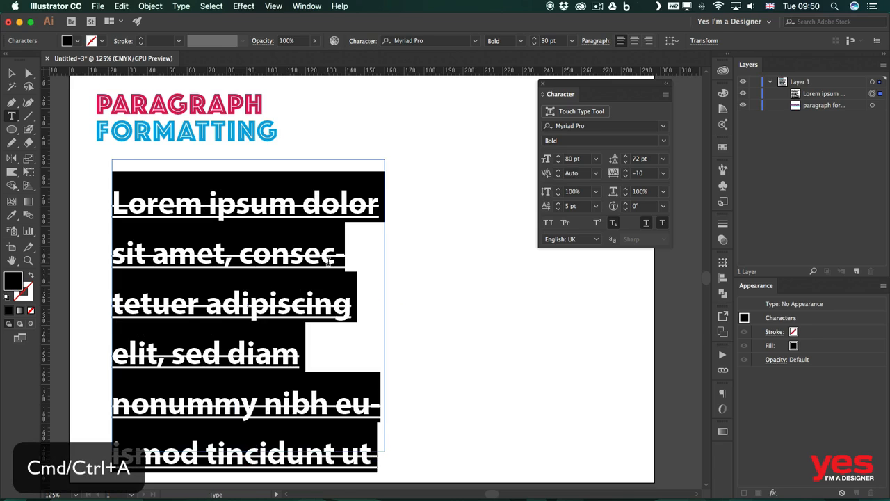
click(664, 99)
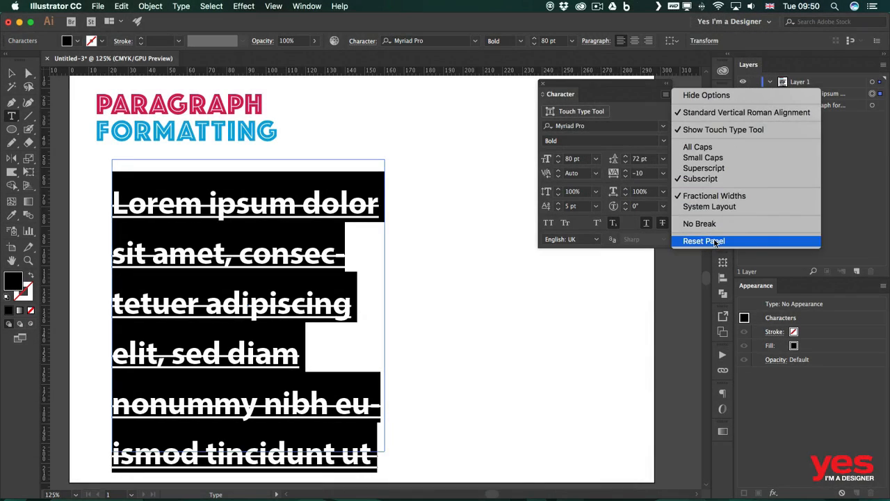
click(714, 241)
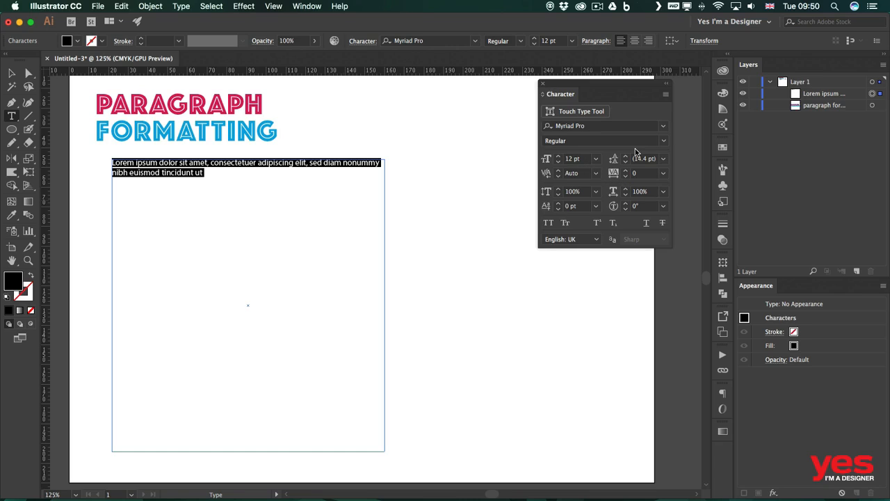
Fill the rest of the text area with placeholder text and finish editing it.
click(235, 178)
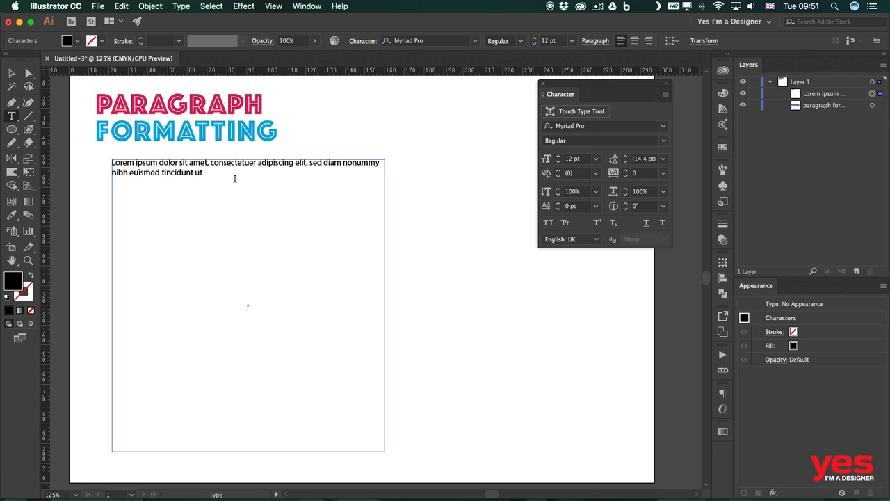
right_click(233, 181)
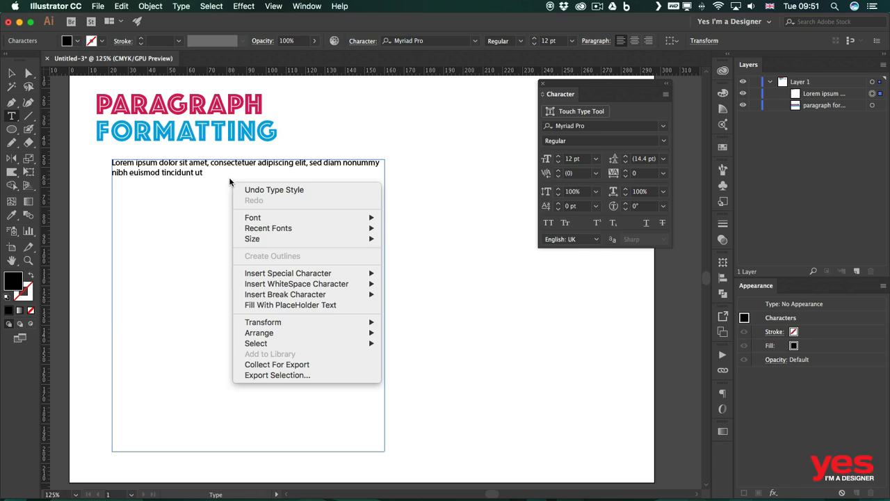
click(263, 306)
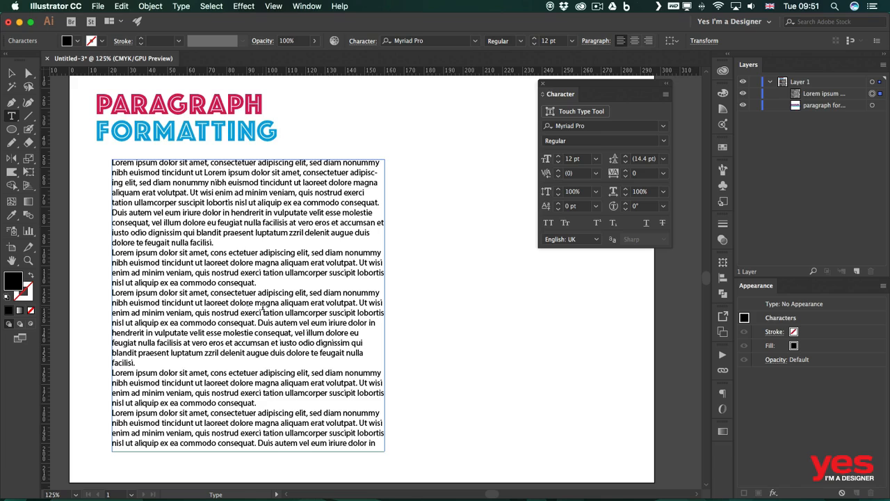
key(Escape)
click(12, 73)
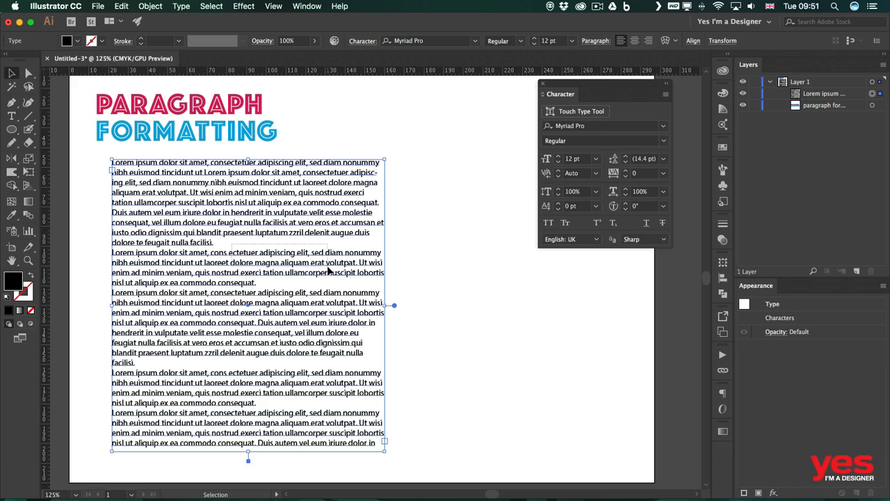
Narrow the body text frame to about 105 mm and reposition it below the heading, near the middle of the page.
drag(258, 204, 333, 203)
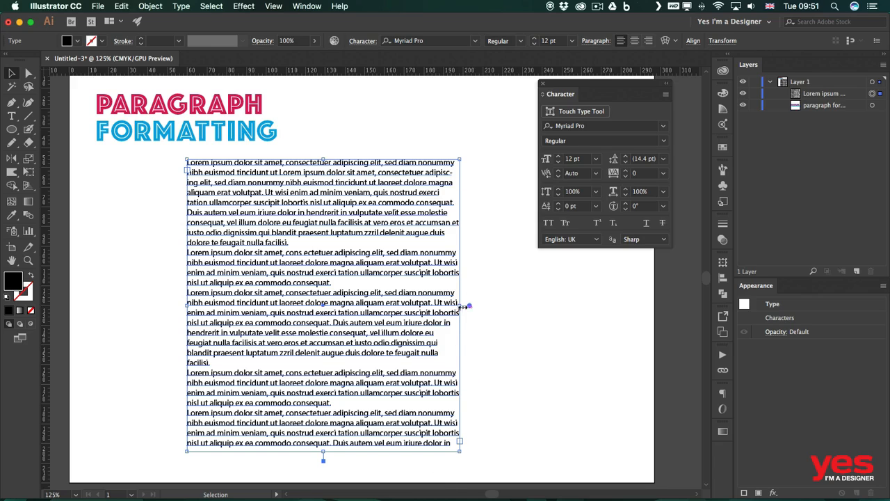
drag(461, 305, 394, 304)
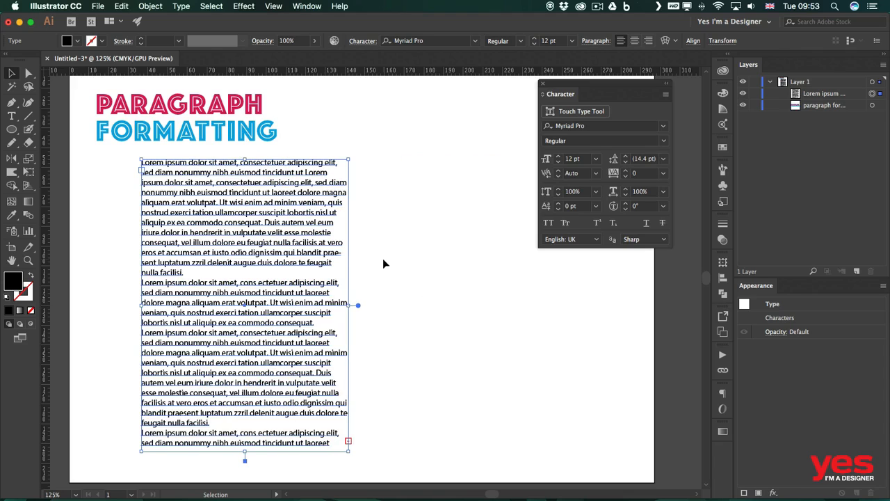
drag(226, 214, 297, 222)
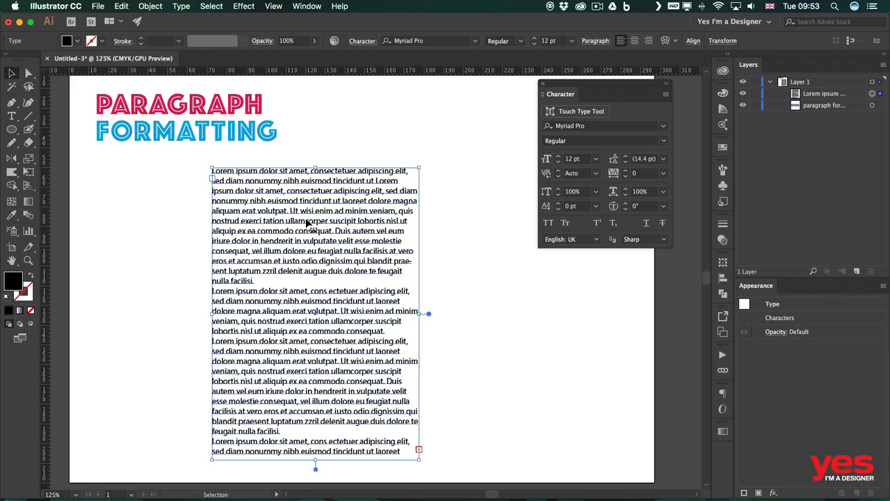
Try widening the PARAGRAPH FORMATTING heading by stretching its bounding box, and undo the stretch.
click(176, 115)
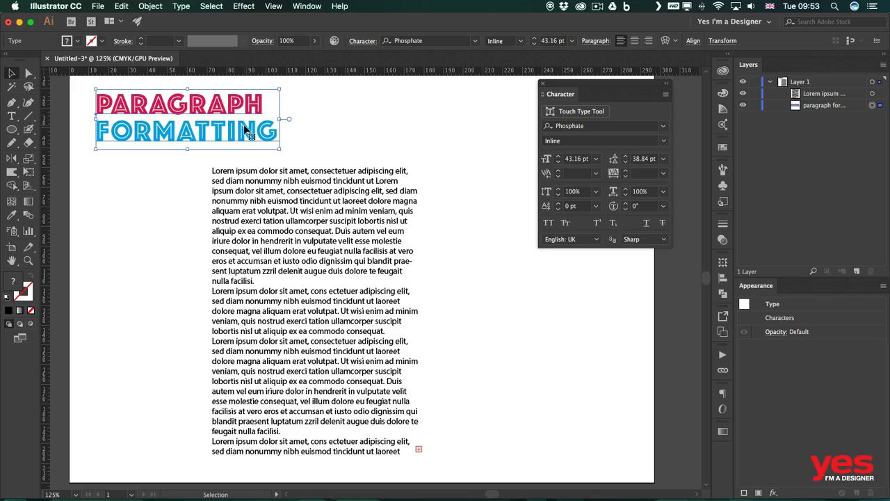
drag(280, 118, 457, 123)
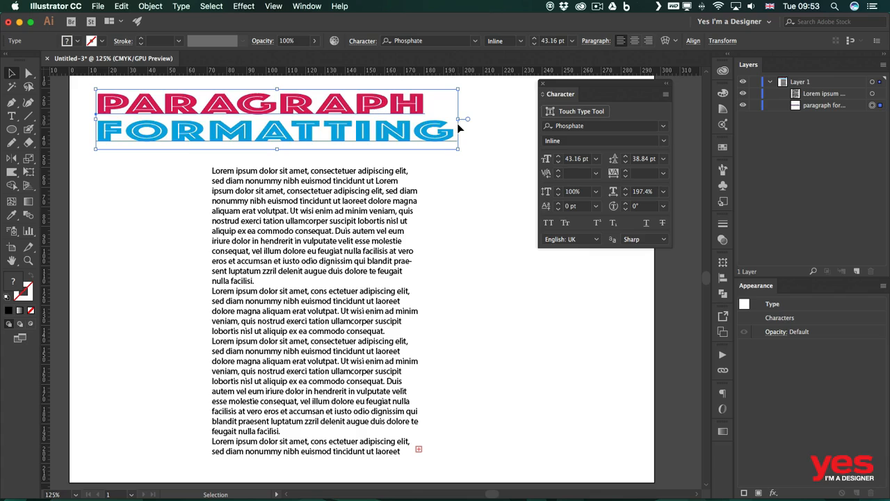
key(super+z)
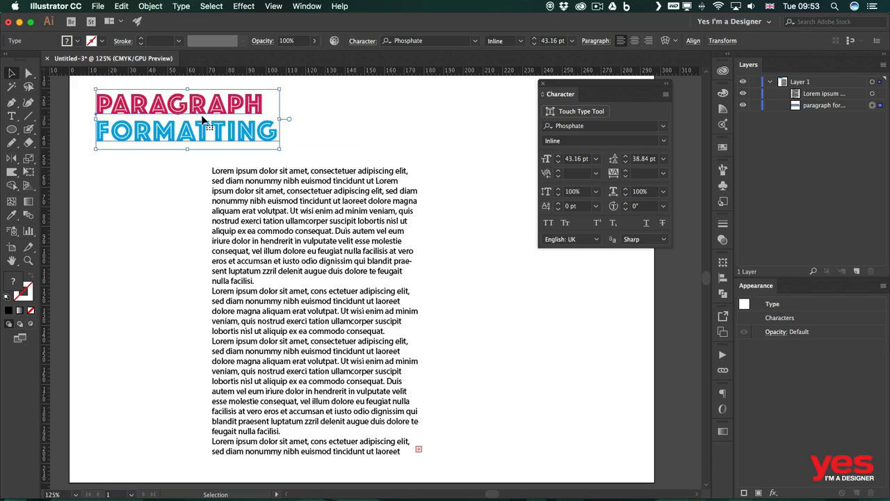
Convert the heading to area type and narrow its frame so that the words rewrap.
click(181, 7)
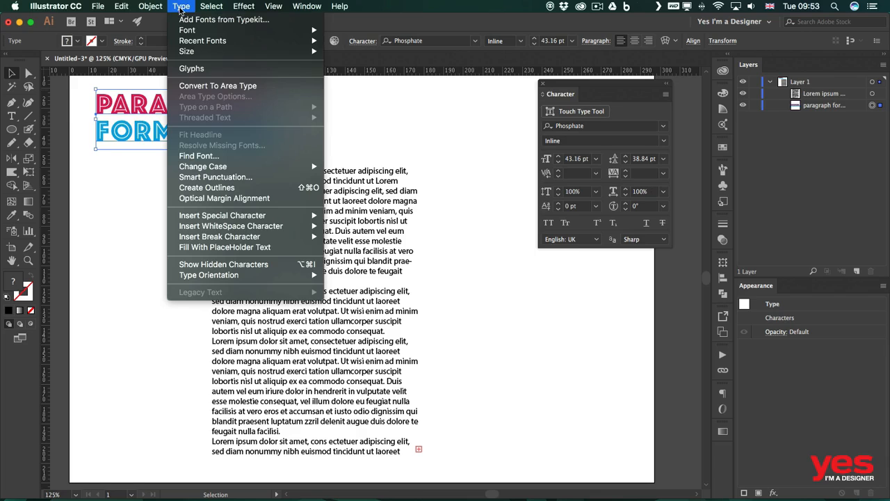
click(237, 86)
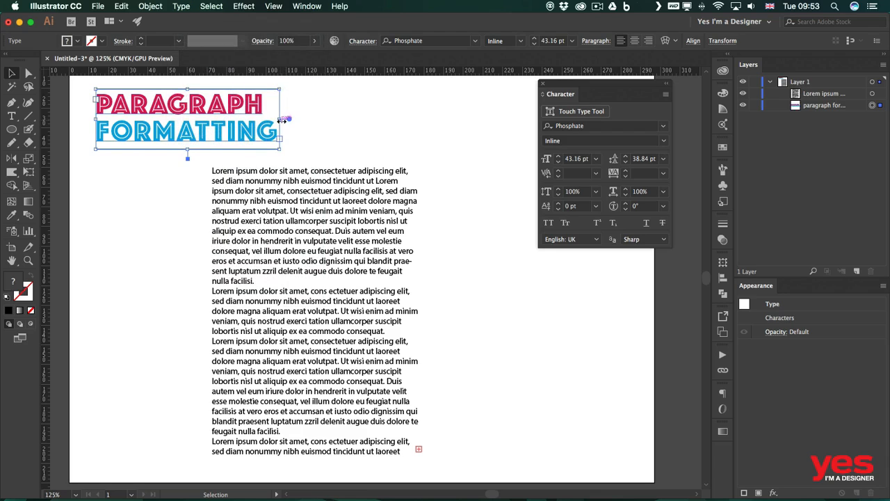
drag(282, 120, 209, 119)
scroll(299, 136, right, 1)
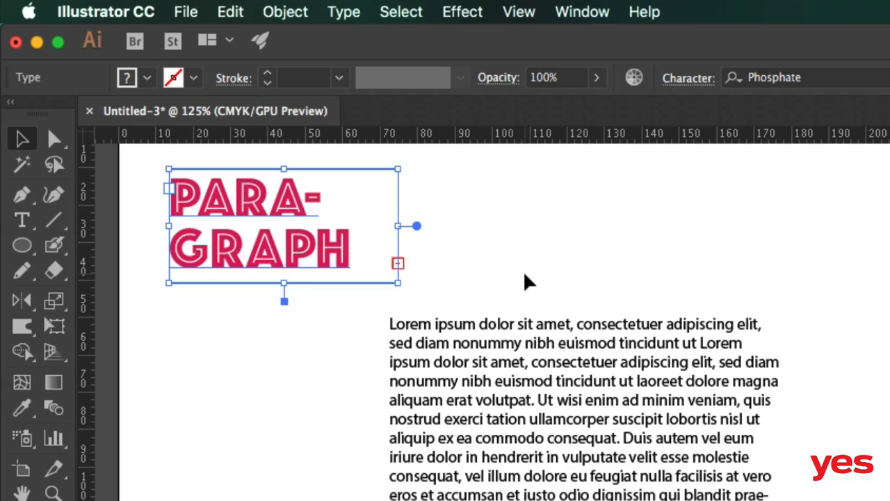
click(525, 282)
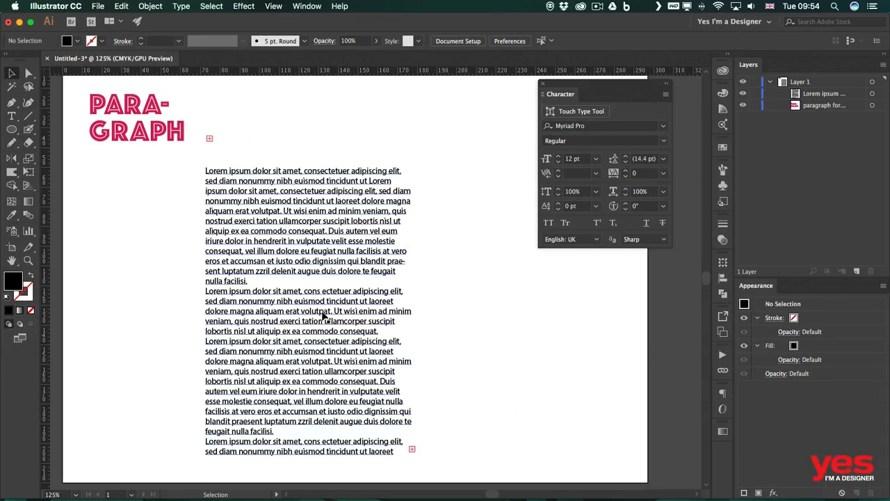
Move the body text up beside the heading, and enlarge the heading frame to fit all of its words.
drag(320, 313, 324, 257)
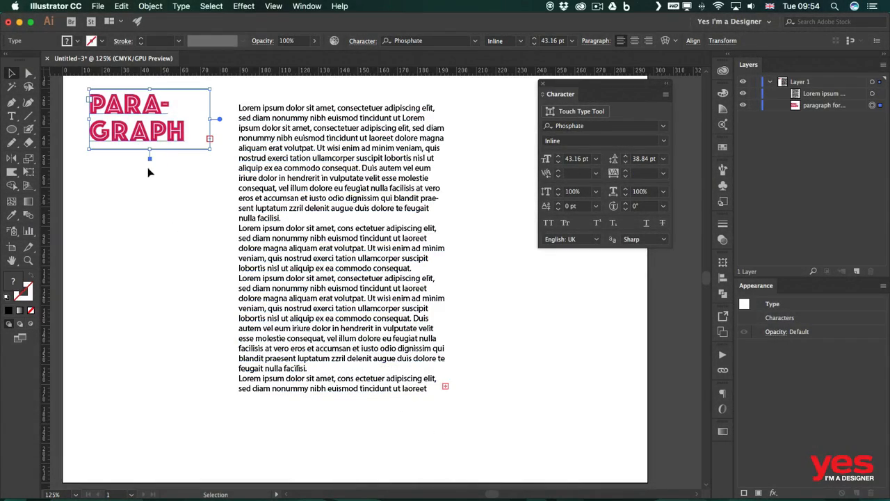
drag(151, 148, 150, 245)
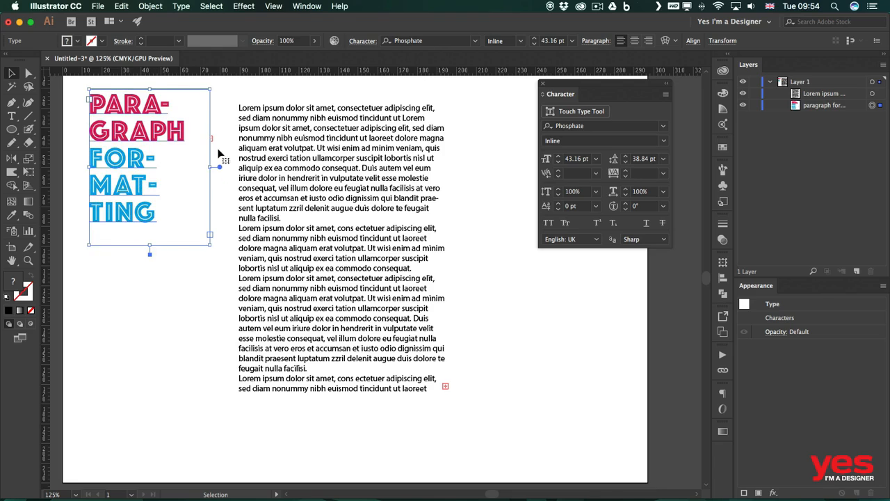
drag(209, 166, 231, 167)
click(217, 279)
click(145, 152)
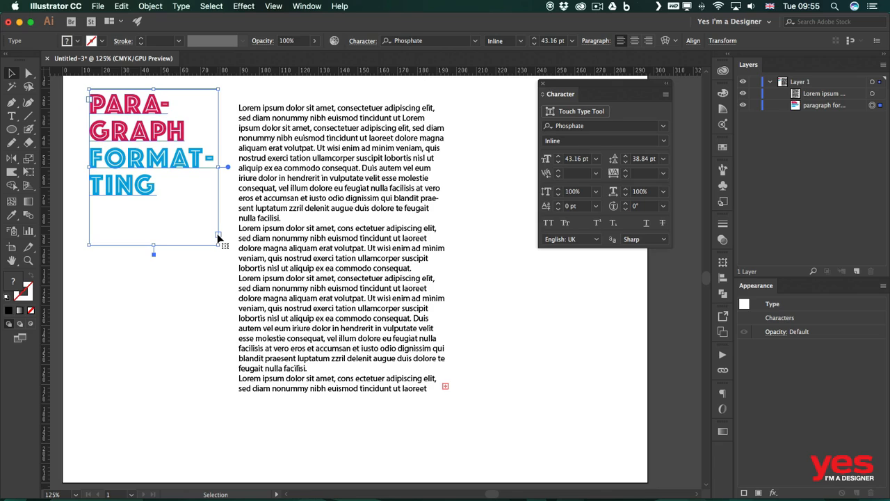
Resize the body text frame to a column about 75 mm wide and 105 mm tall, placed close beside the heading.
click(292, 248)
drag(447, 249, 526, 249)
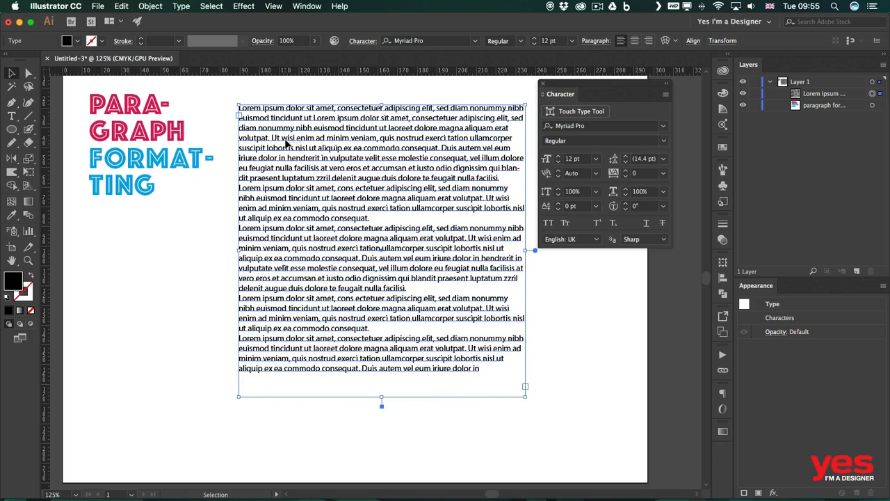
drag(272, 144, 257, 149)
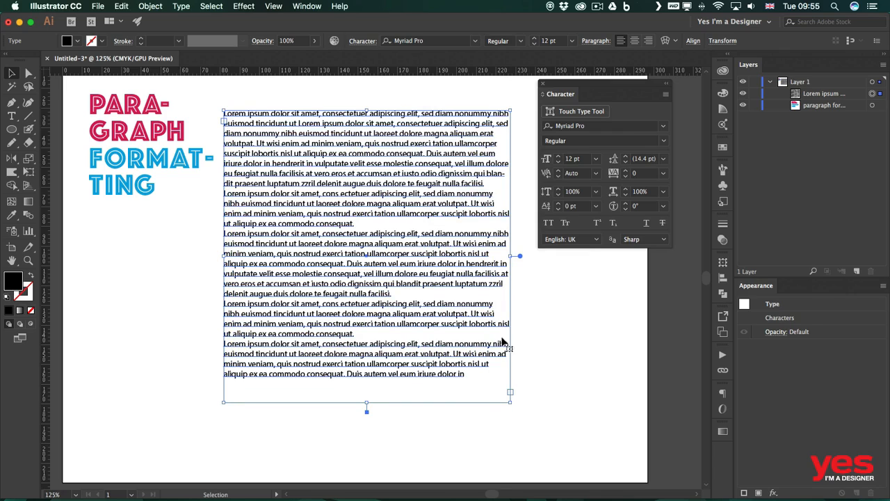
drag(508, 401, 370, 316)
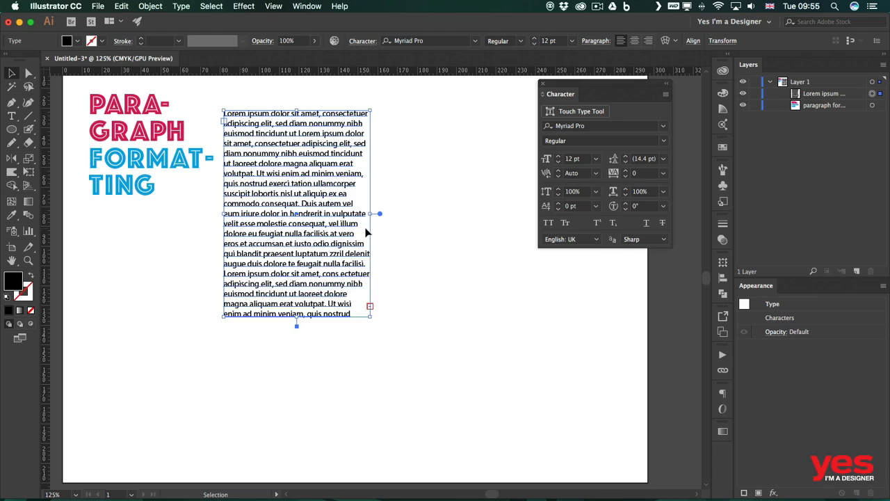
drag(318, 196, 312, 182)
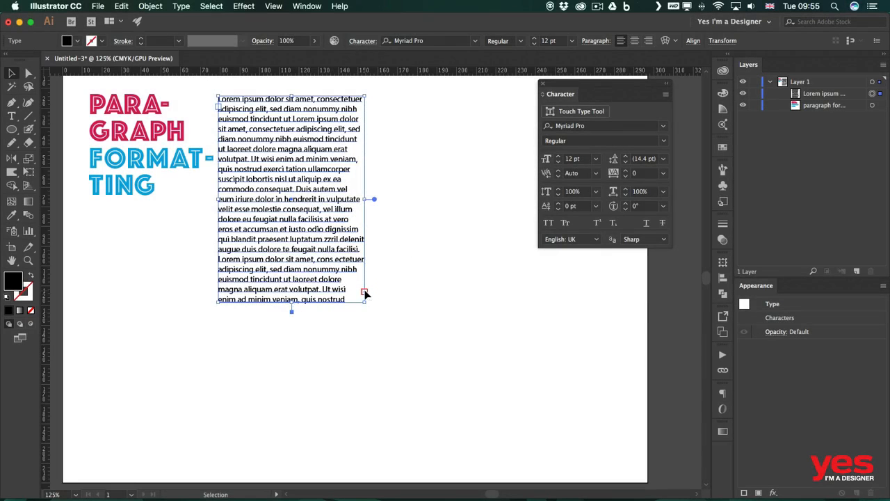
Thread the overflowing body text into a second frame beside the first column, and lengthen it to fit all the remaining text.
click(363, 292)
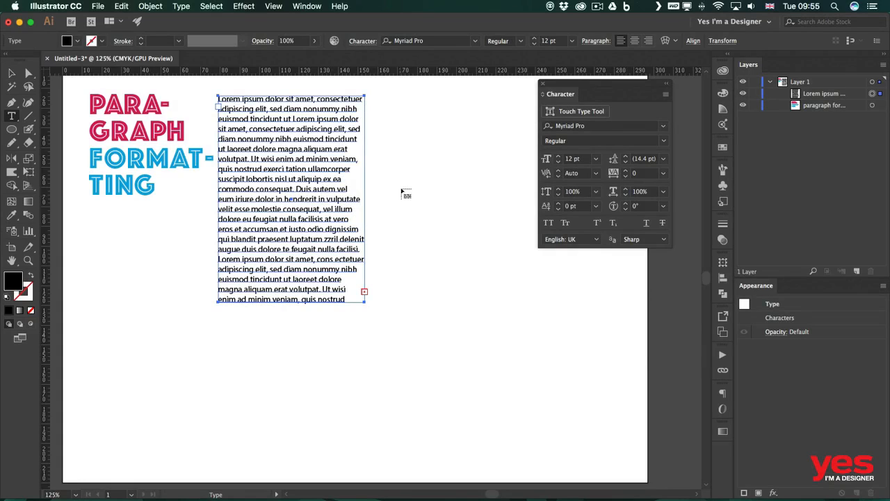
drag(388, 119, 554, 363)
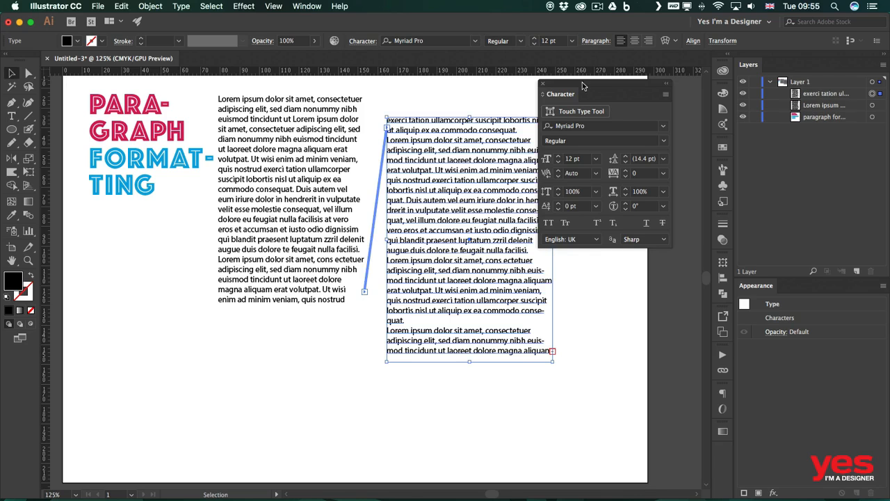
drag(582, 85, 633, 80)
drag(417, 236, 431, 224)
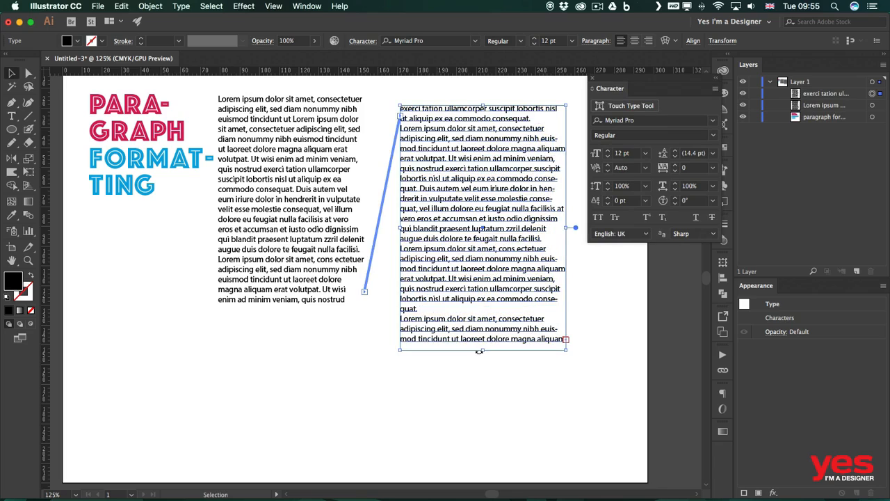
drag(479, 351, 484, 397)
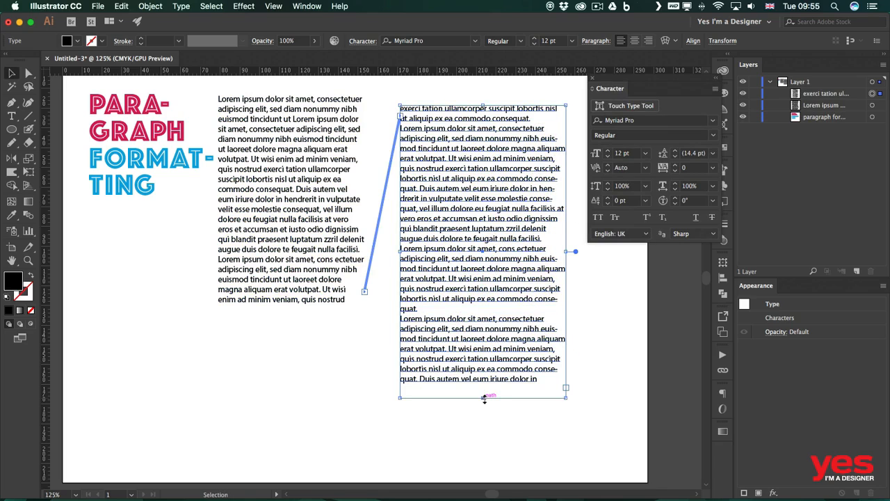
Move the first body text column down slightly and extend its height to about 134 mm.
drag(226, 278, 228, 305)
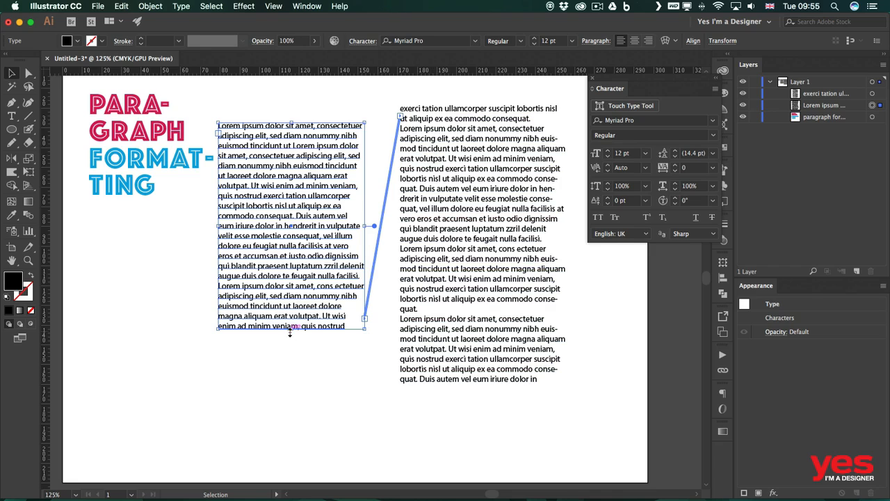
drag(290, 332, 292, 387)
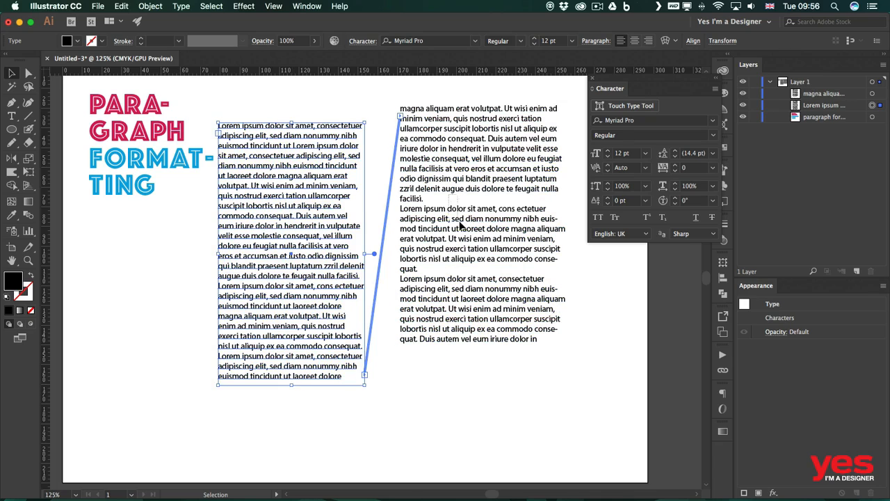
Shift the second threaded text column away from the first and delete it.
drag(453, 175, 470, 199)
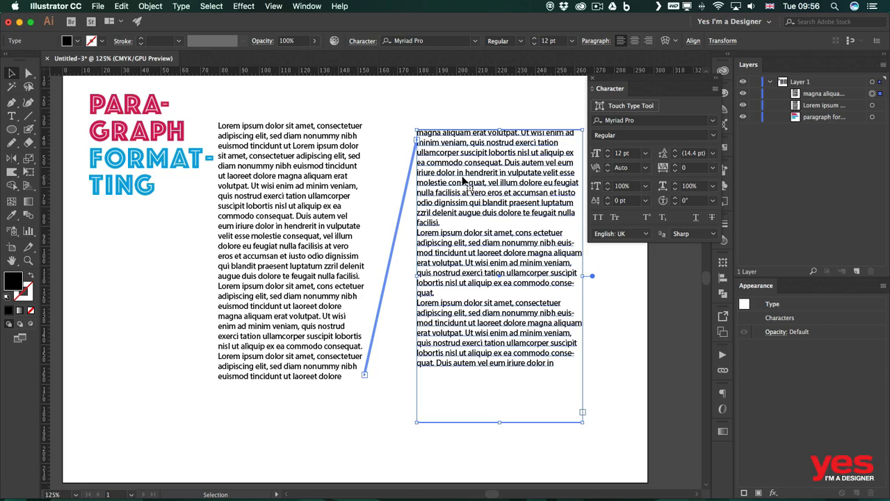
key(Delete)
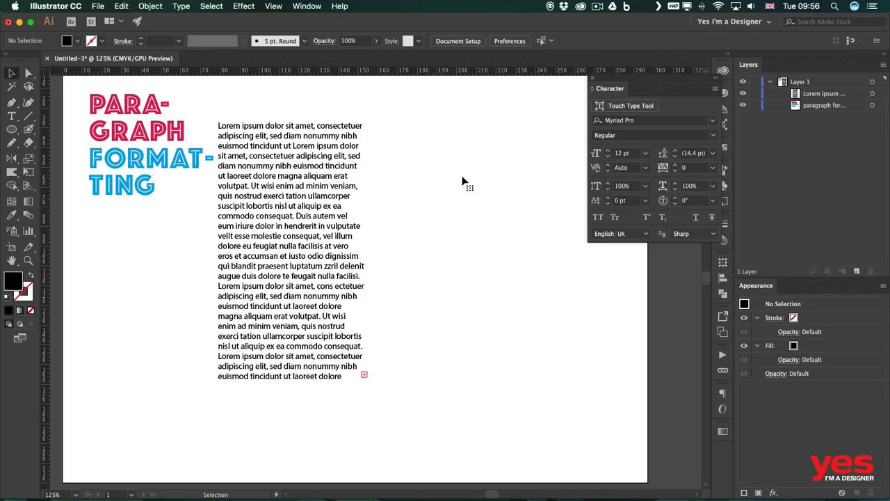
Widen the body text frame to about 163 mm and move it up to line up with the top of the heading.
click(309, 203)
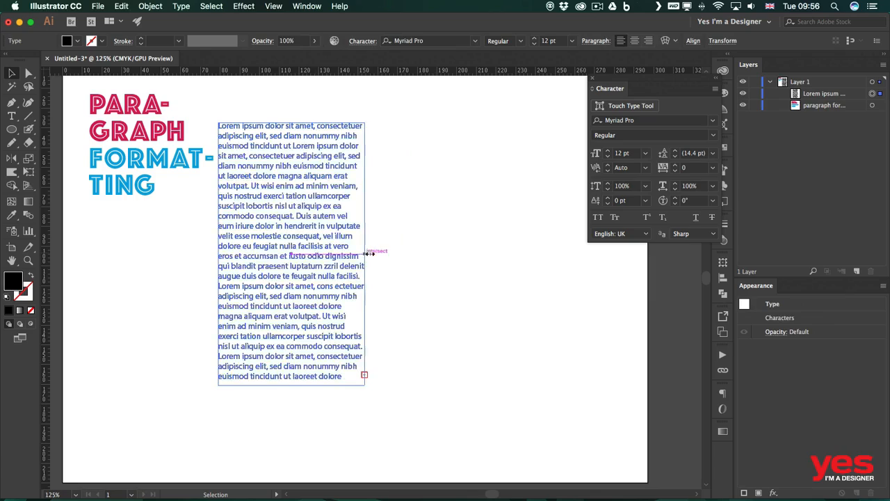
drag(370, 254, 542, 253)
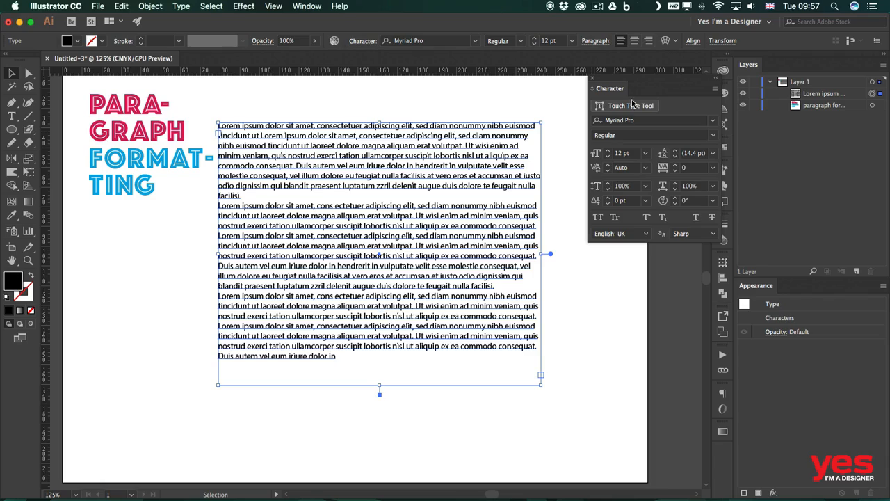
drag(355, 157, 357, 130)
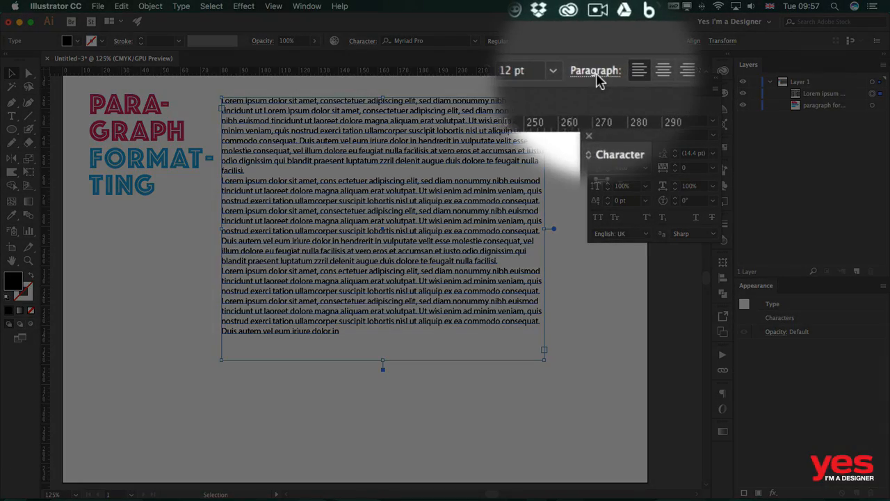
Open the Paragraph panel, detach it as a floating panel below the Character panel, and close the leftover OpenType panel.
click(596, 72)
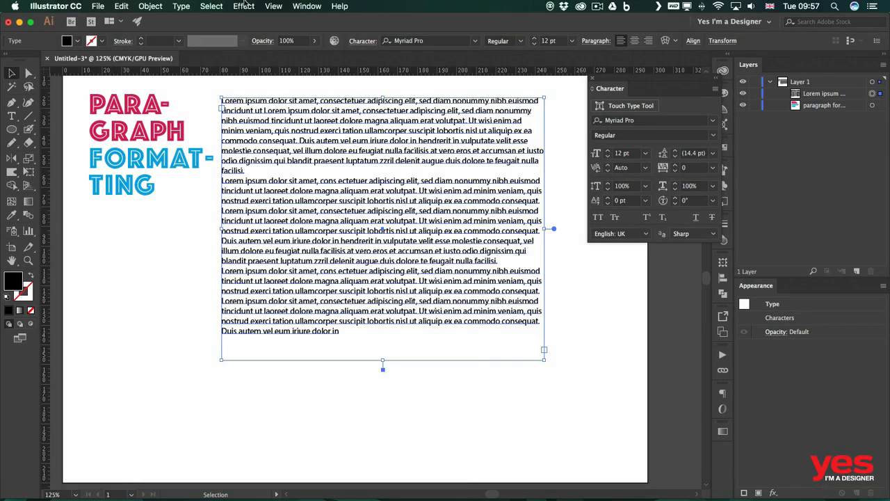
click(306, 6)
scroll(347, 410, down, 3)
mouse_move(351, 410)
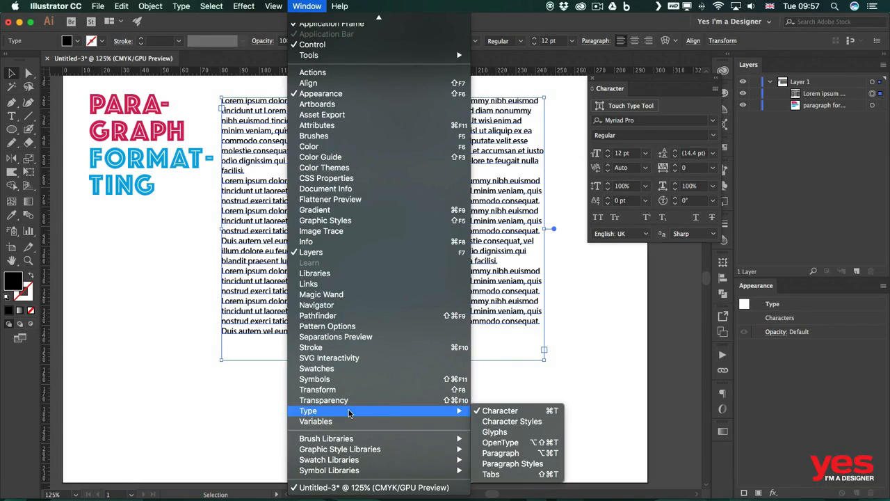
click(517, 453)
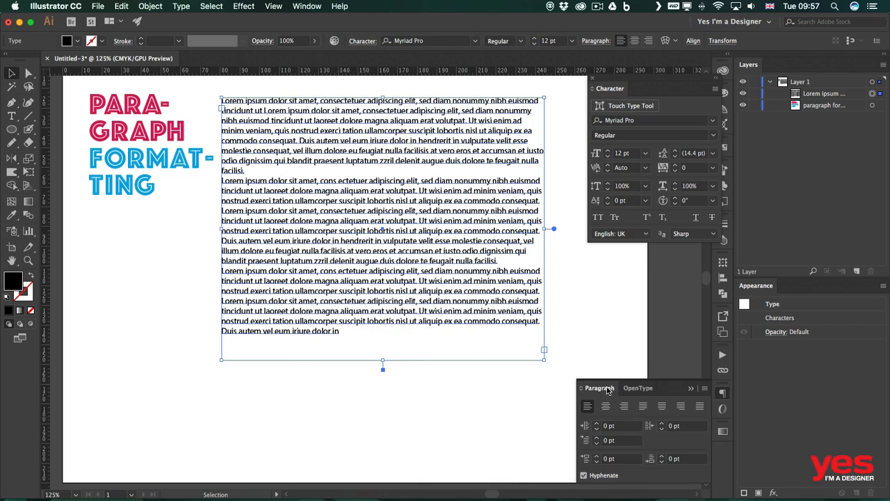
drag(606, 390, 603, 282)
click(723, 395)
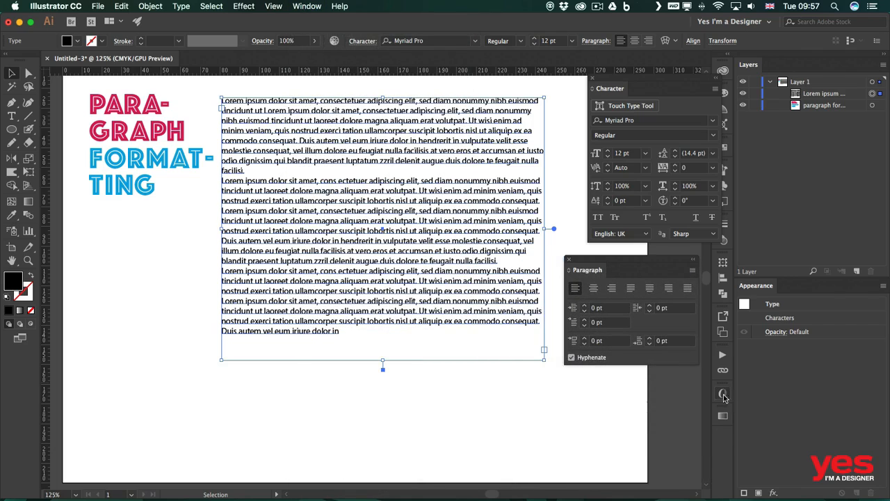
Check the Paragraph panel's display options and arrange it directly beneath the Character panel beside the text frame.
click(692, 270)
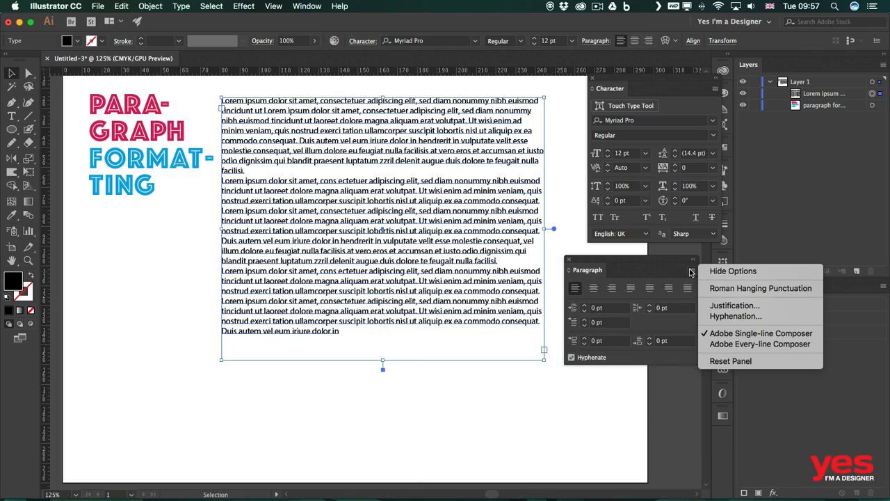
click(726, 271)
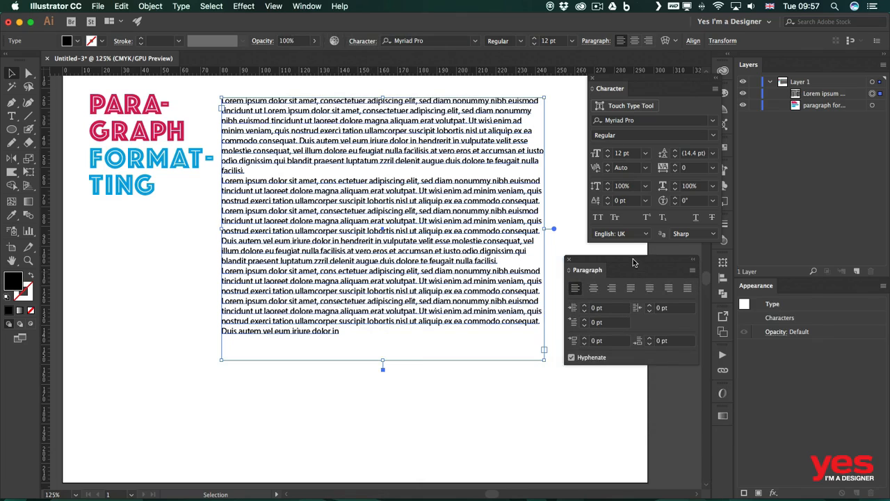
drag(634, 261, 632, 245)
drag(612, 86, 598, 78)
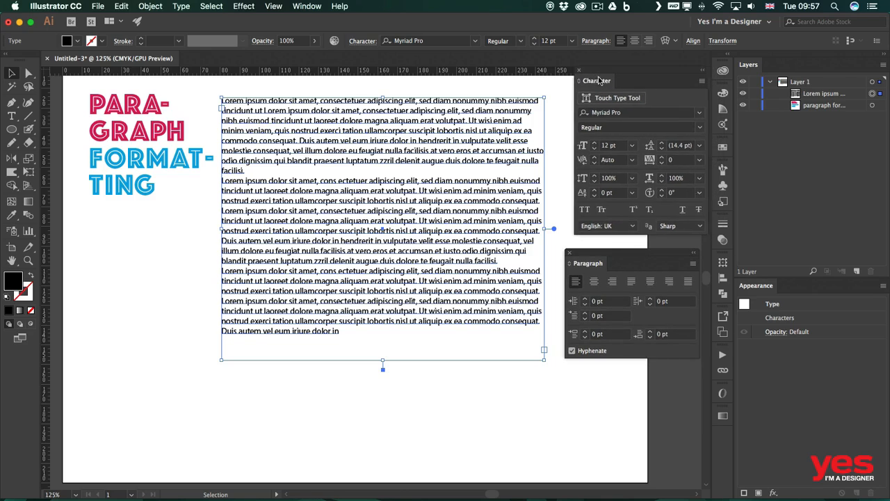
drag(595, 254, 591, 251)
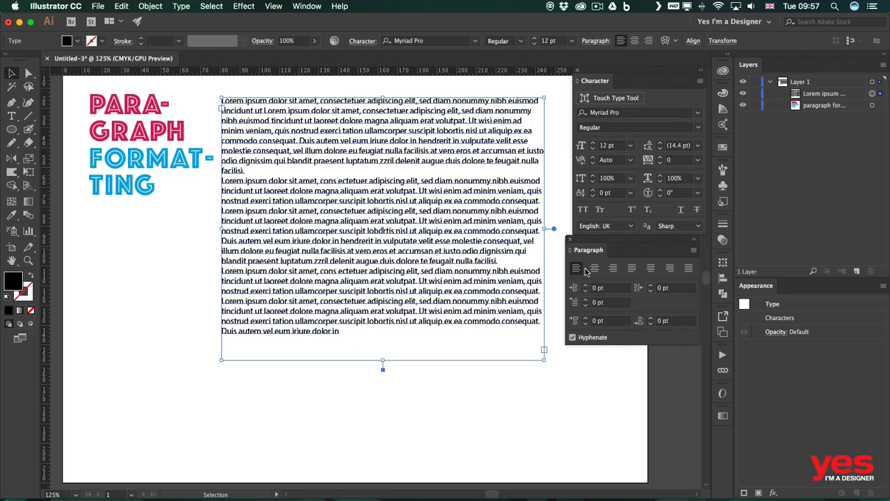
Try centred, right-aligned and each justified alignment on the body text, ending on justify with last line aligned left.
click(594, 269)
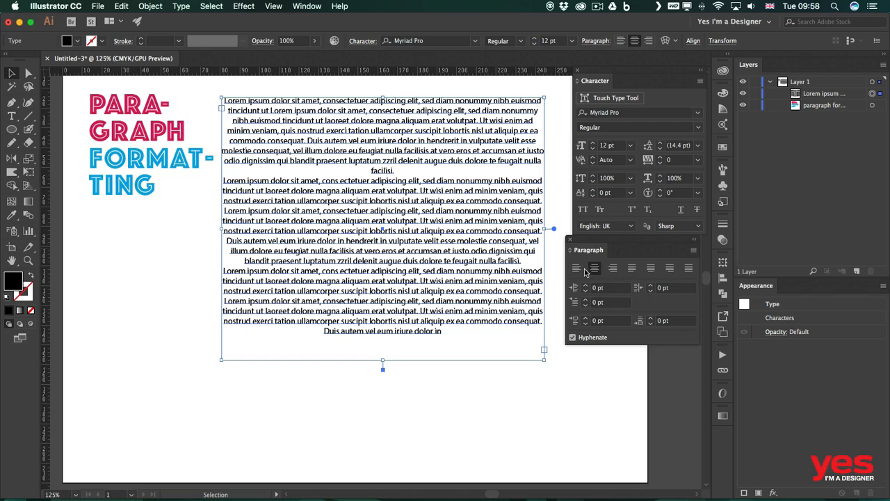
click(613, 269)
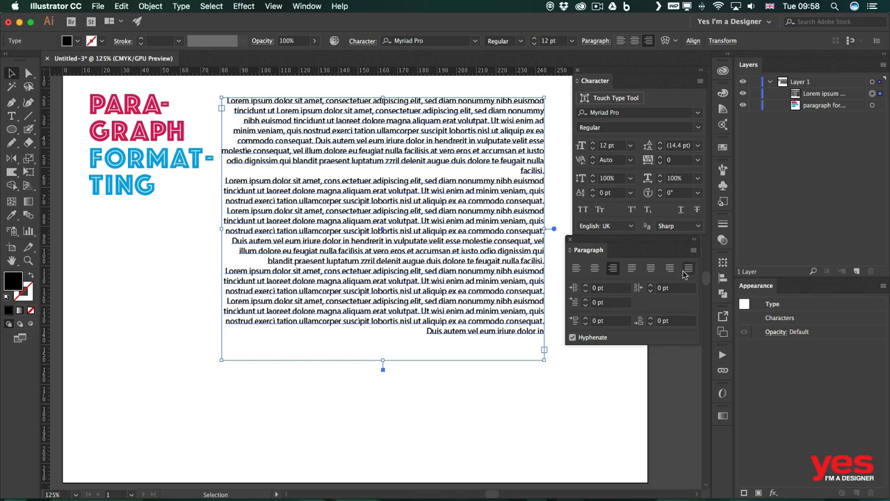
click(635, 271)
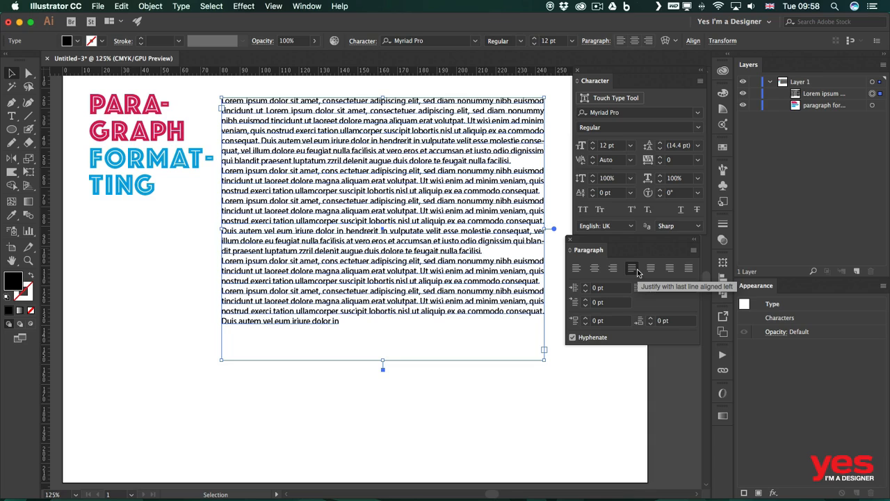
click(650, 269)
click(669, 269)
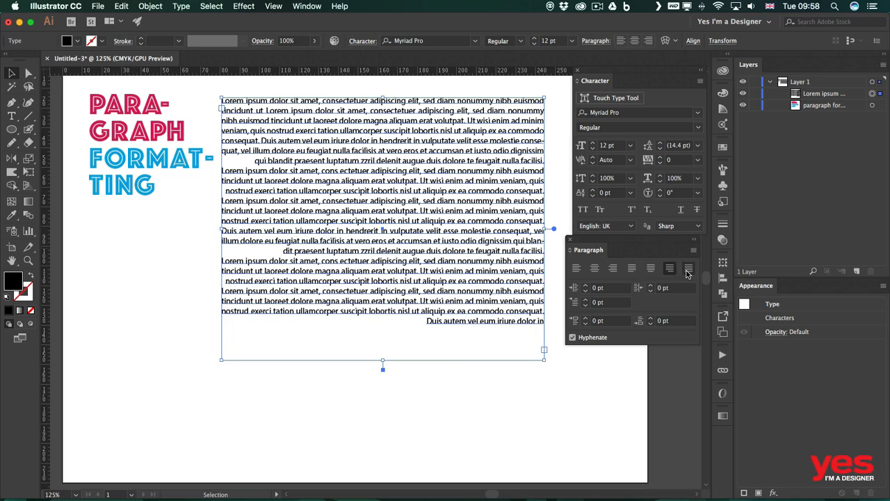
click(688, 270)
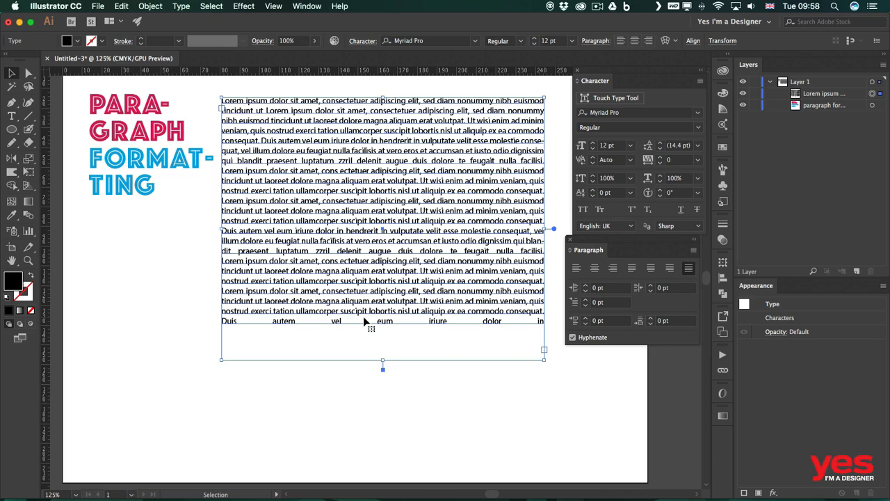
click(632, 268)
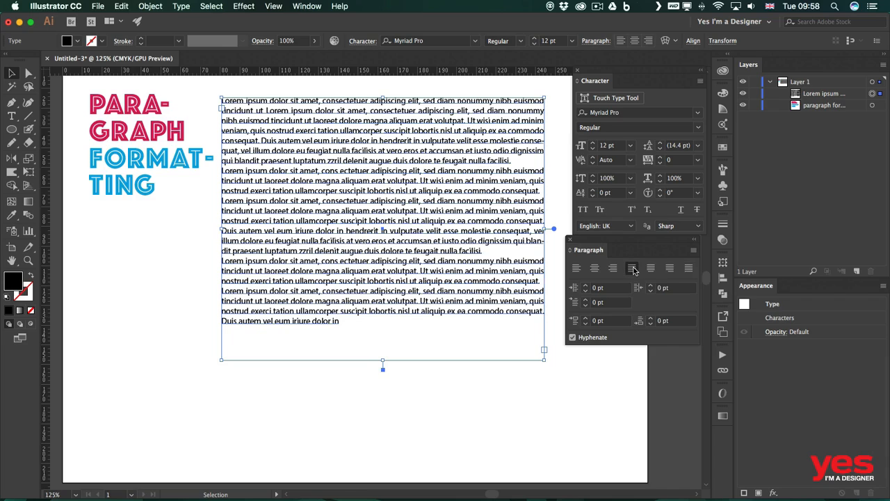
Resize the body text frame into a narrow column about 64 mm wide and 163 mm tall.
drag(544, 360, 349, 421)
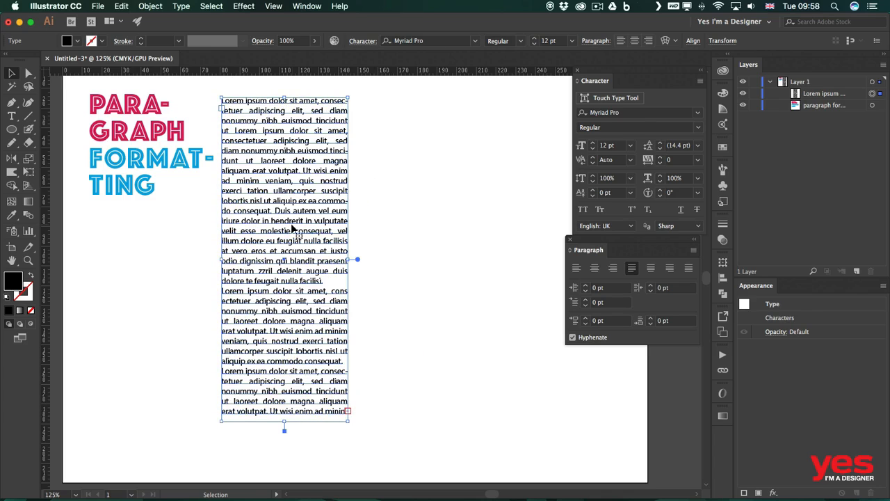
click(404, 171)
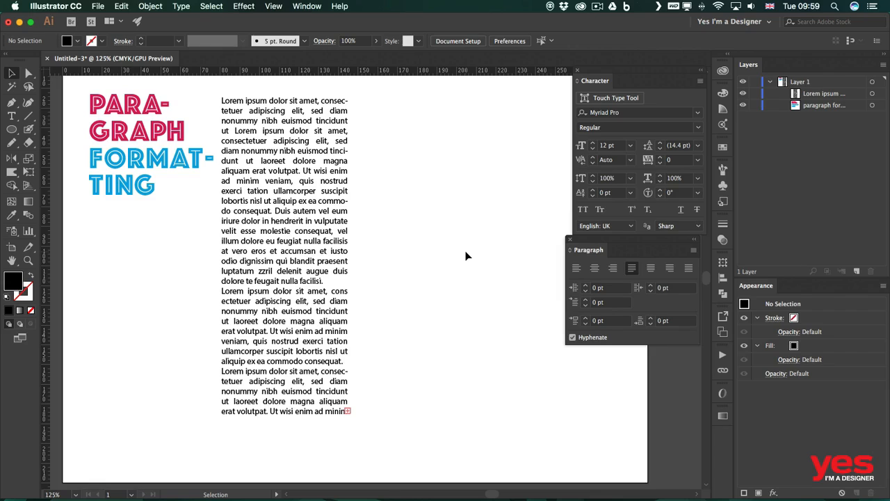
click(310, 215)
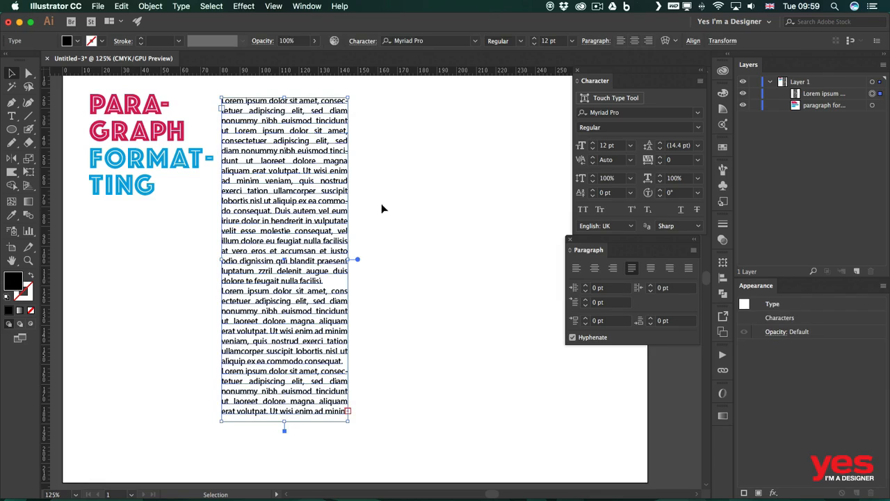
Place the Paragraph panel next to the narrow column and turn off hyphenation for the body text.
drag(605, 242, 439, 103)
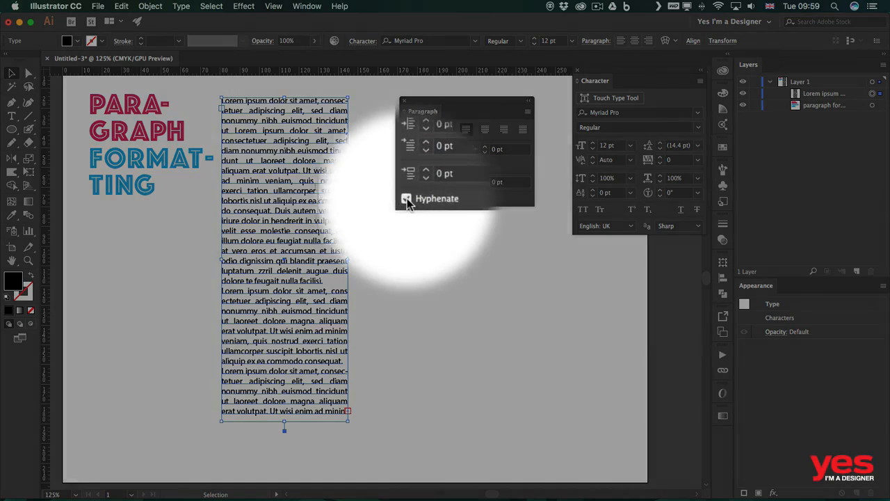
click(406, 199)
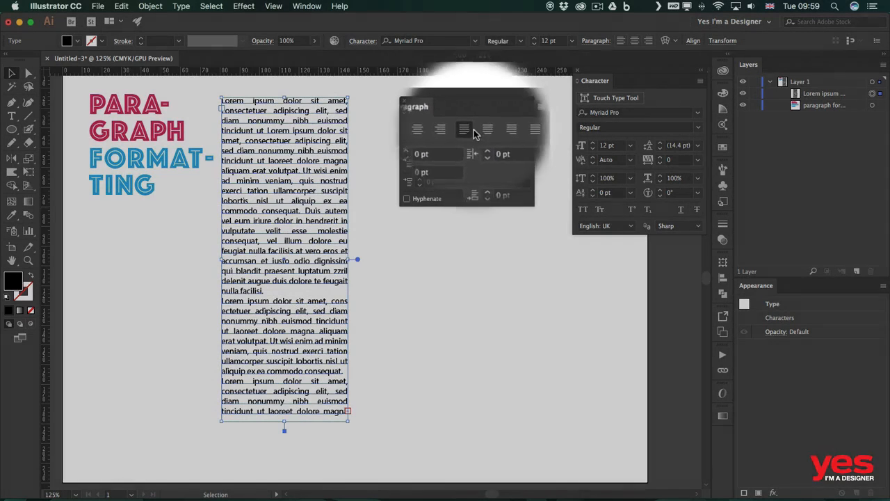
click(376, 162)
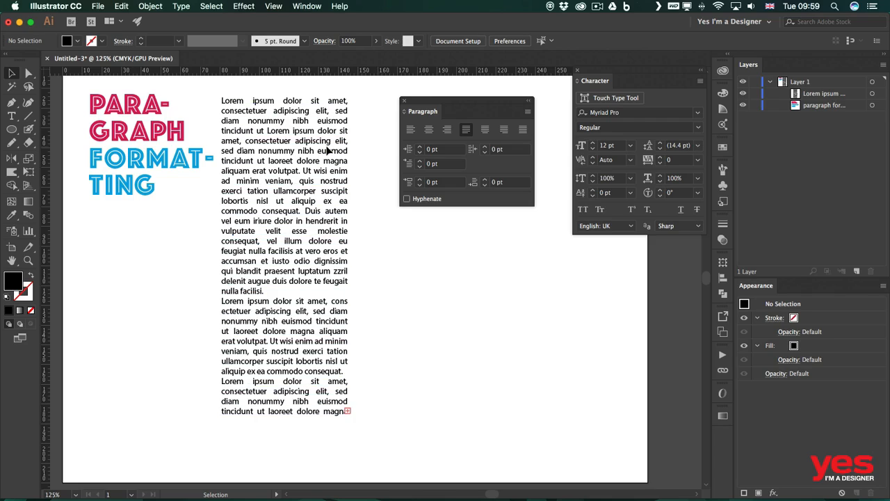
Turn hyphenation back on for the body text and widen its column to about 67 mm.
click(320, 169)
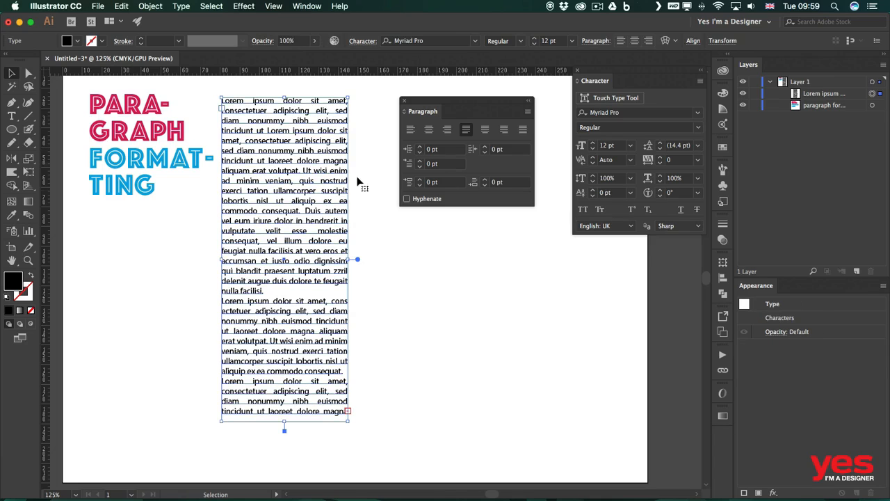
click(408, 199)
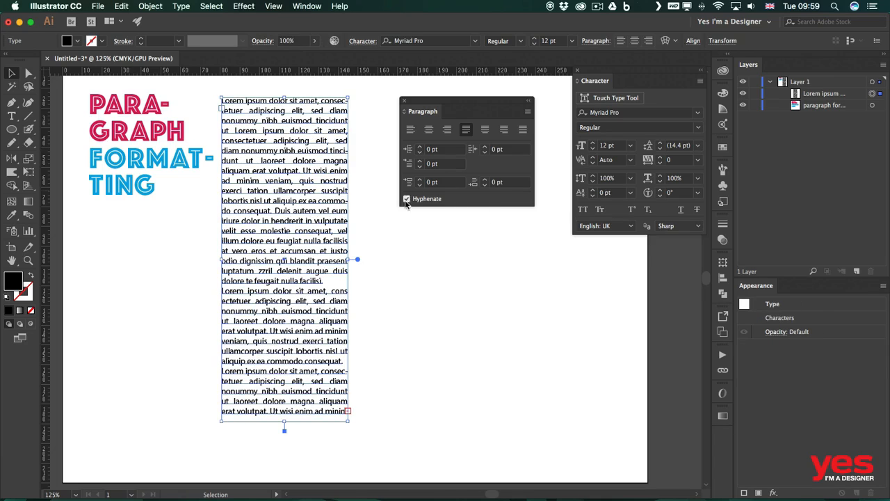
click(367, 249)
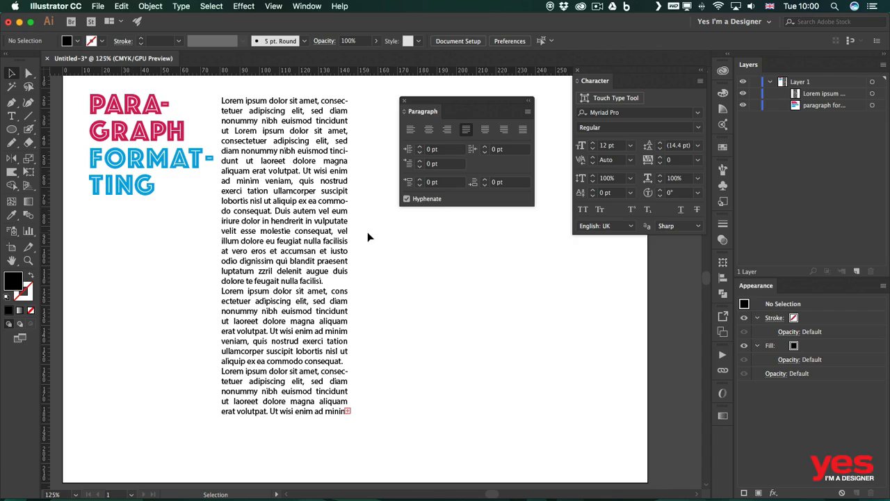
click(344, 245)
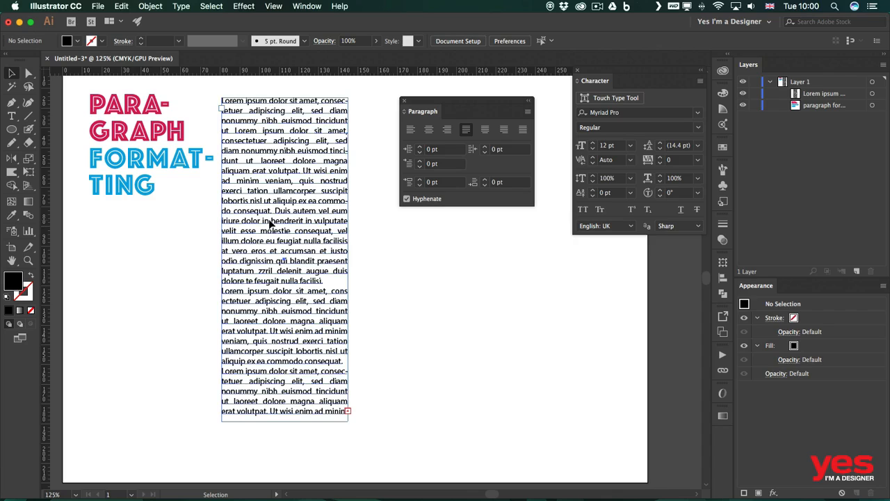
mouse_move(348, 258)
mouse_down()
mouse_move(367, 256)
mouse_move(356, 259)
mouse_up()
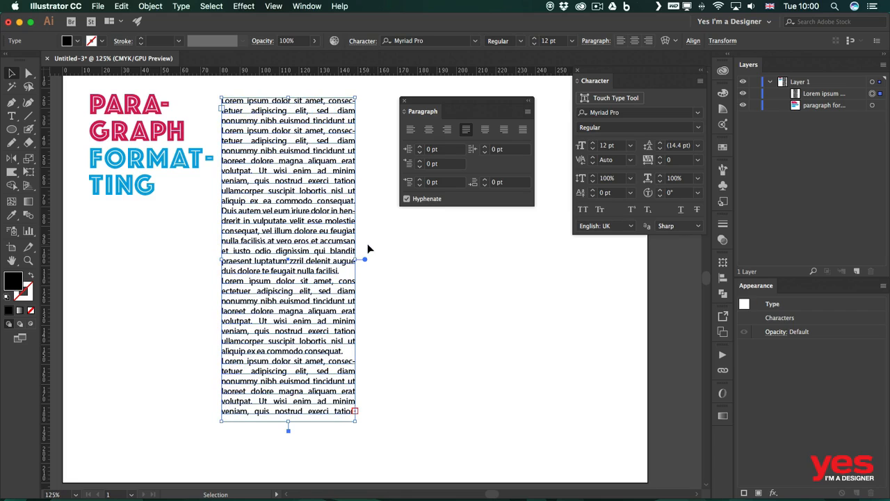
Left-align the body text and turn off its hyphenation.
click(409, 129)
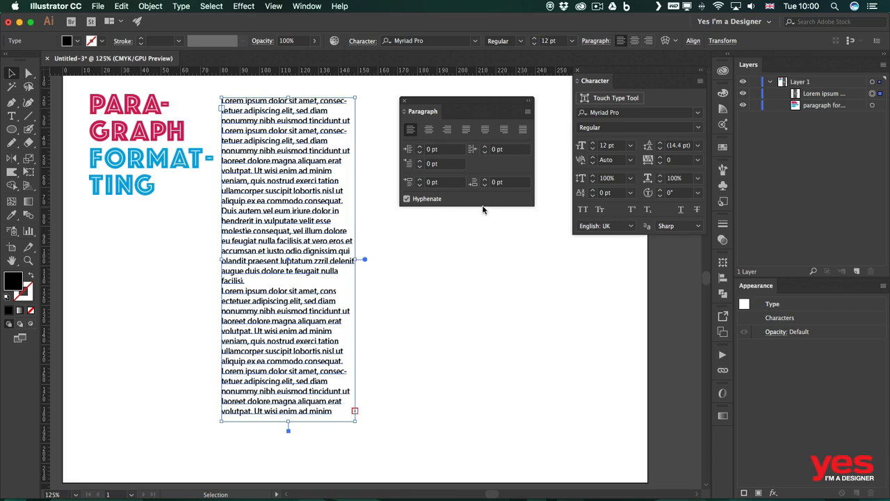
click(415, 202)
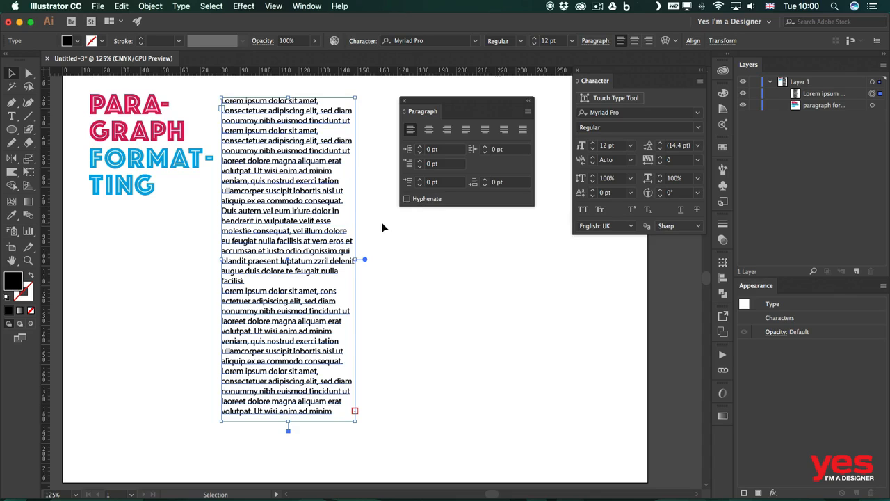
Widen the body text column to about 87 mm and shift the Paragraph panel clear of it.
drag(355, 260, 396, 260)
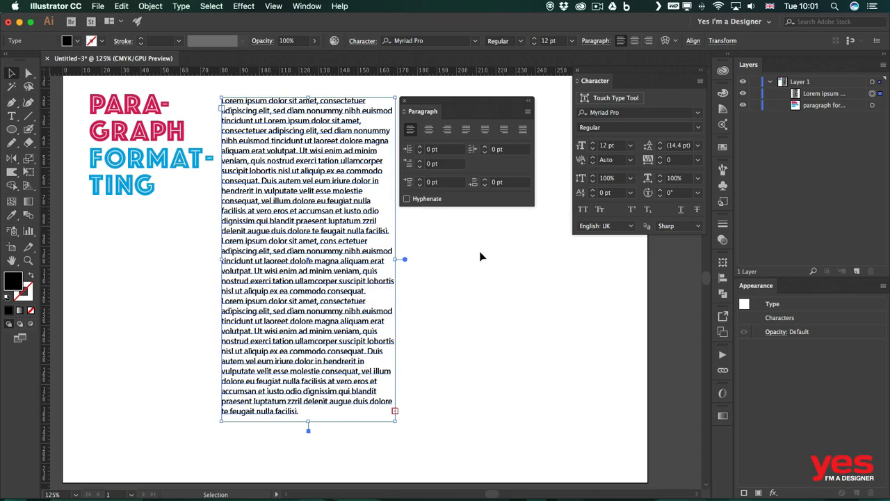
drag(446, 101, 467, 92)
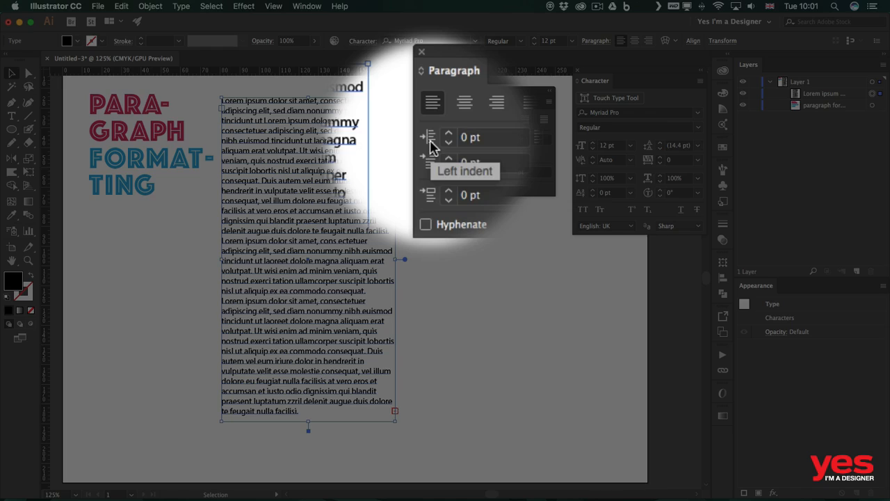
Set the left indent of the body text to 40 pt.
click(440, 137)
click(441, 137)
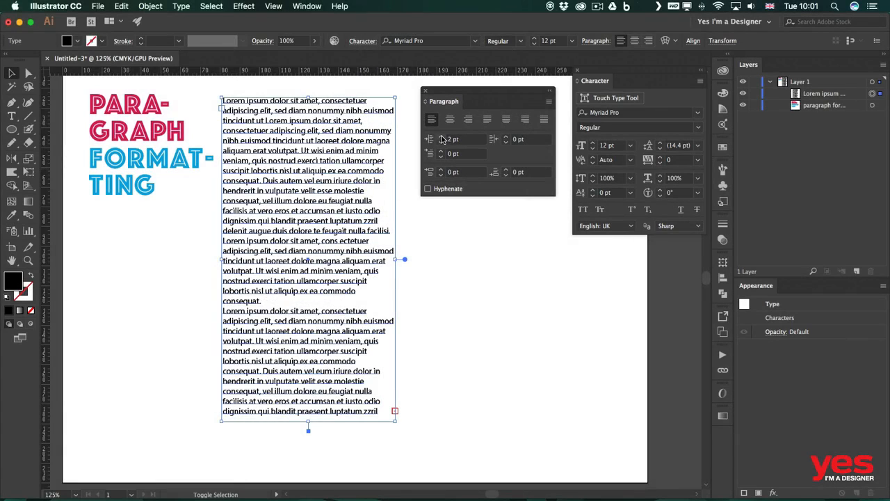
shift+click(441, 137)
shift+click(441, 137)
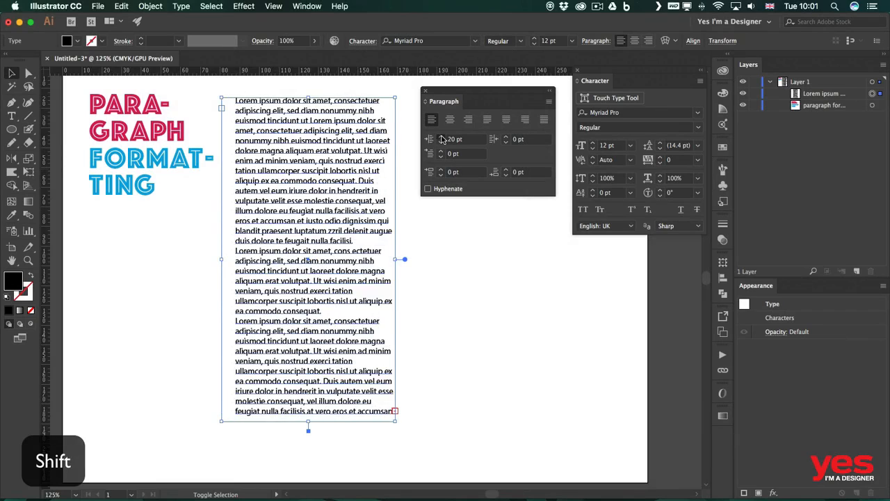
shift+click(441, 137)
shift+click(441, 137)
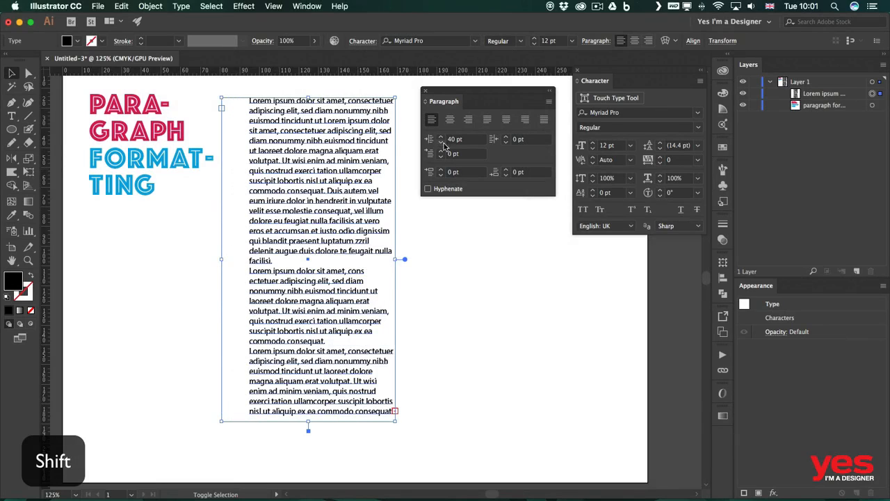
Reset the body text's left indent to 0 pt and enlarge its frame to about 114 mm wide and 183 mm high.
shift+click(443, 143)
shift+click(442, 142)
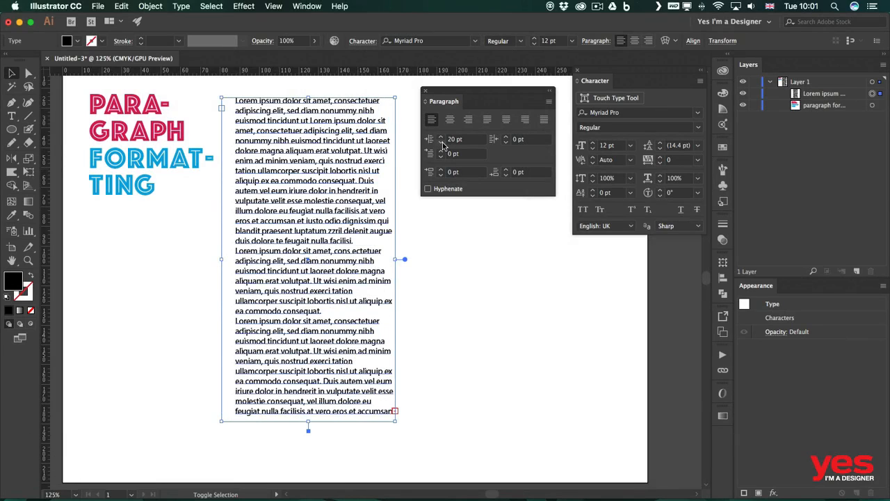
shift+click(443, 142)
shift+click(442, 142)
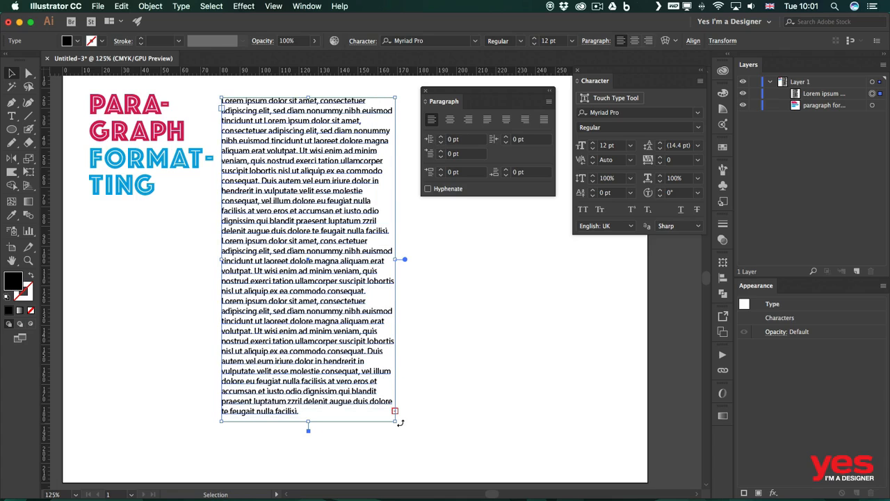
drag(400, 421, 446, 457)
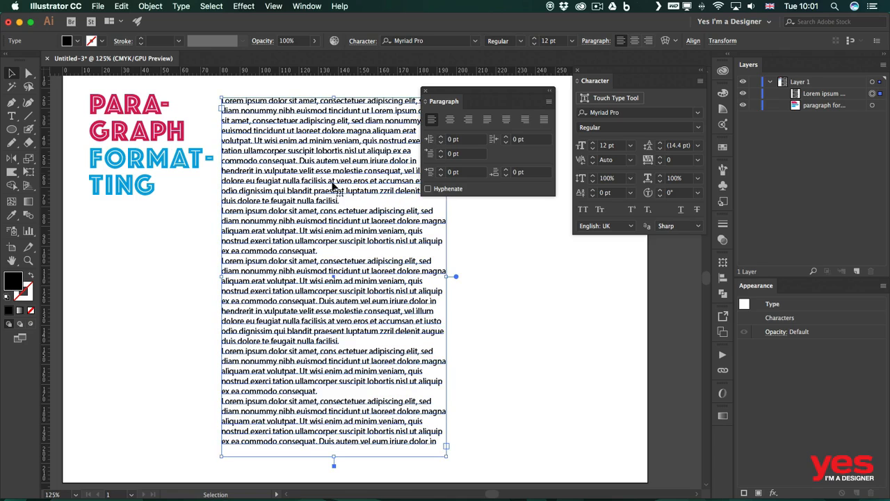
Set the left indent of only the second paragraph to 30 pt.
double_click(283, 235)
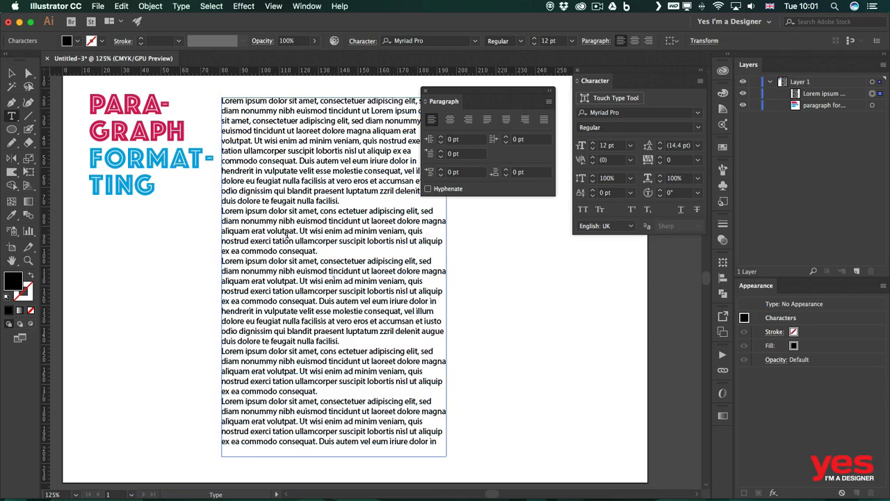
key(Right)
shift+click(441, 138)
shift+click(441, 138)
shift+click(441, 137)
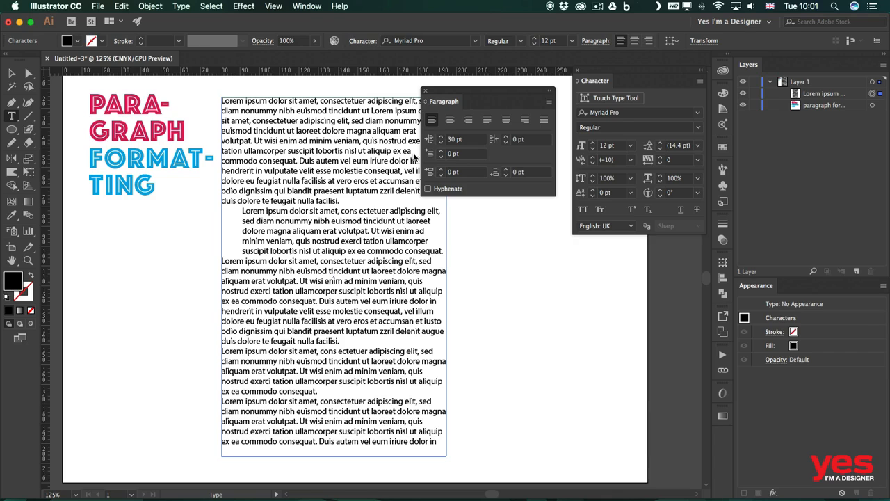
Set all the text of the indented second paragraph in the Italic style of Myriad Pro.
drag(241, 208, 437, 244)
click(322, 223)
drag(242, 211, 448, 248)
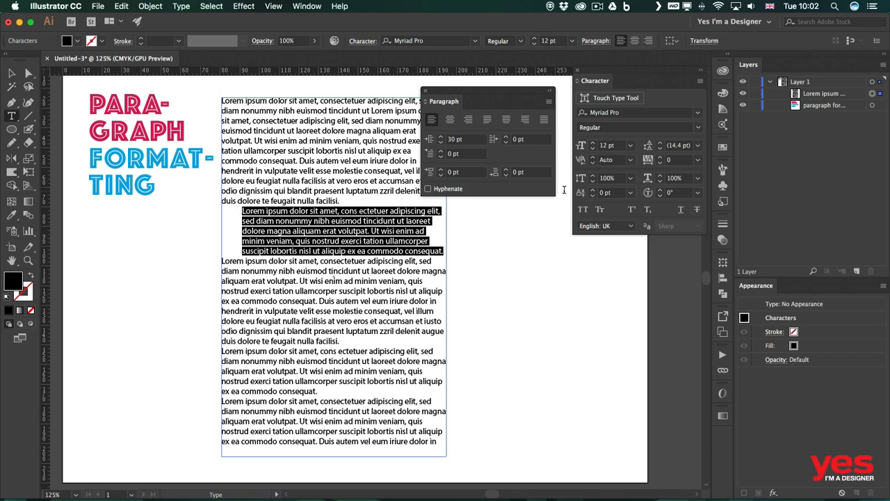
click(698, 128)
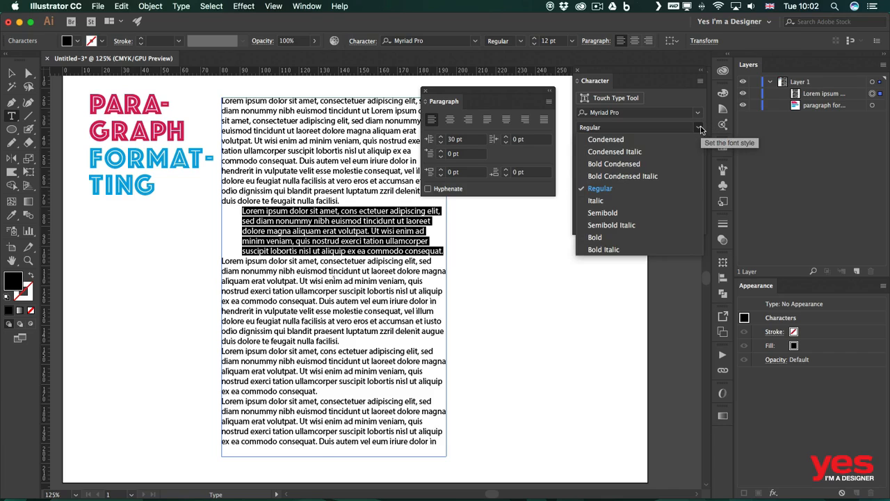
click(633, 200)
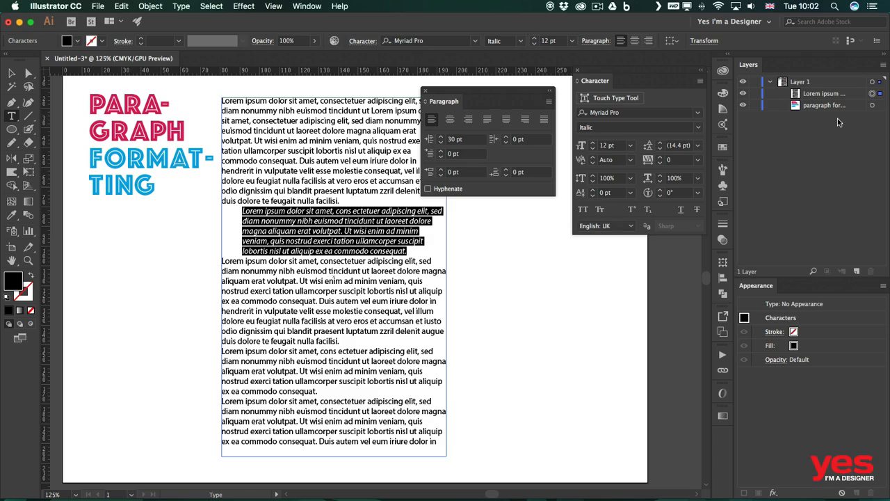
click(695, 130)
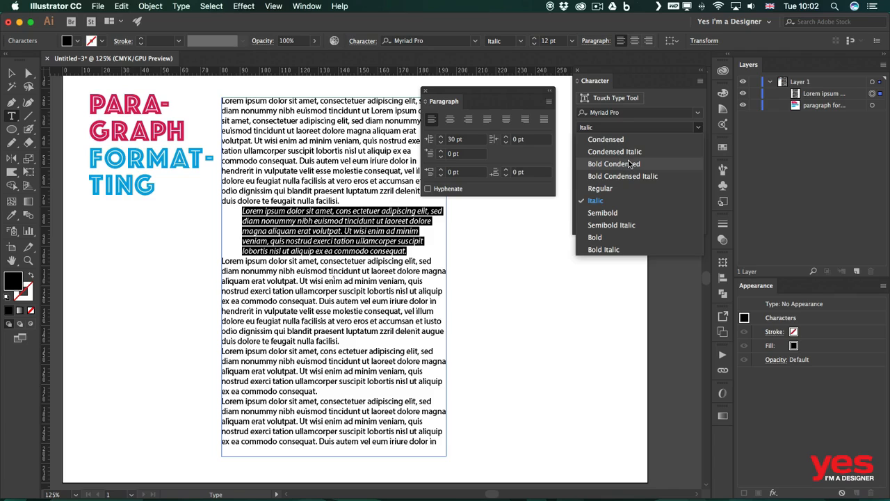
click(321, 226)
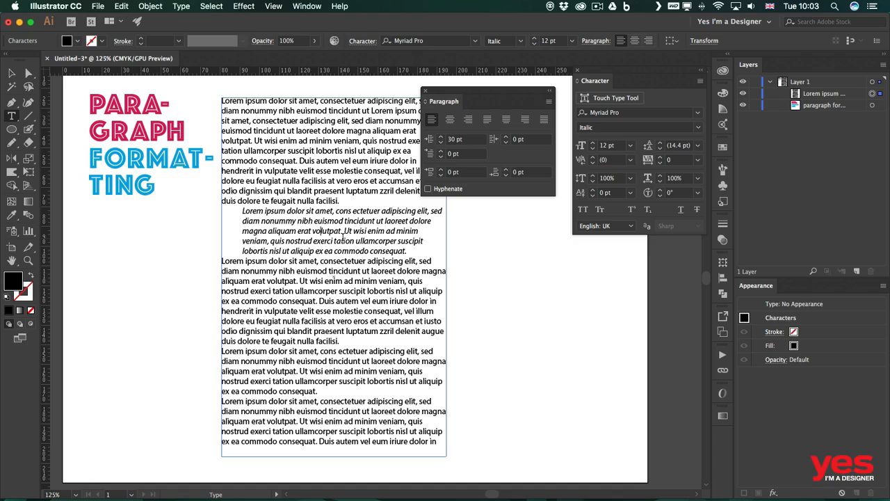
Try separating the italic paragraph from the one above with an empty line, and remove that line again.
click(353, 201)
key(Return)
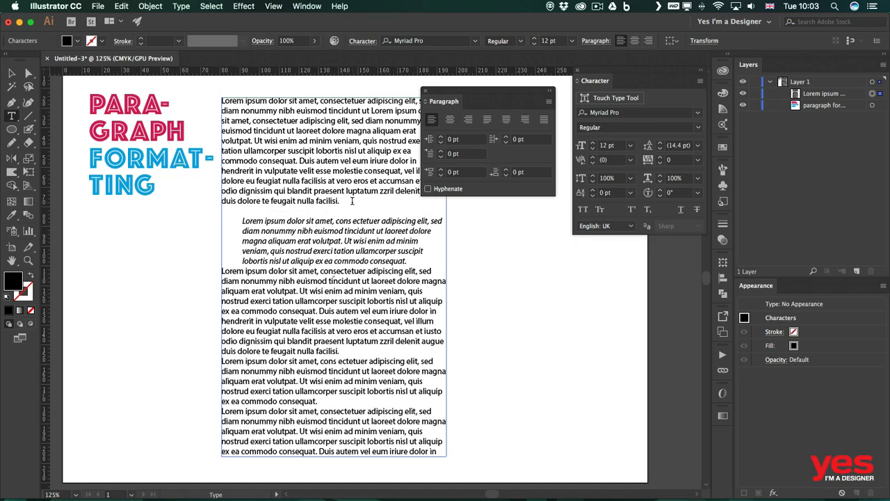
key(BackSpace)
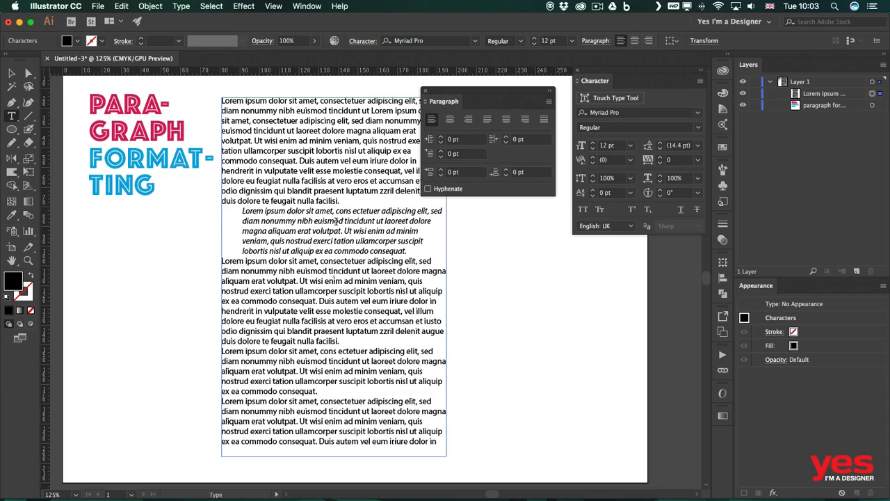
Give the italic paragraph 10 pt of space before and 10 pt of space after.
click(335, 221)
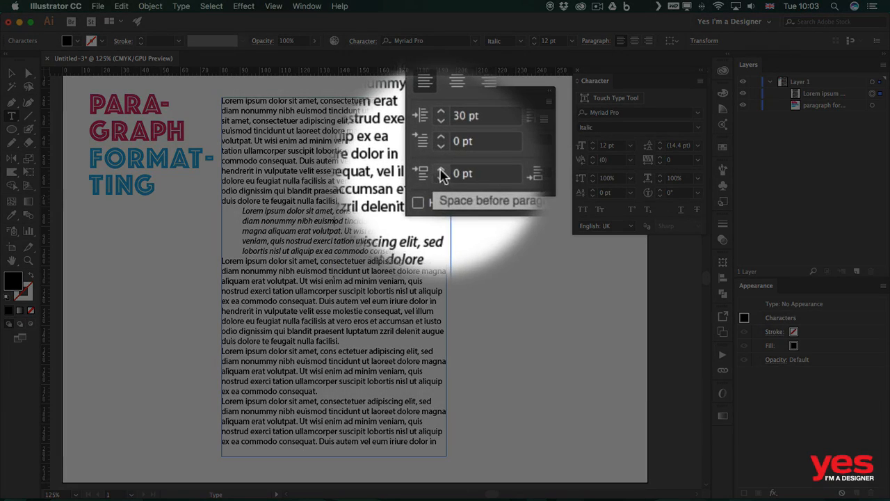
shift+click(440, 170)
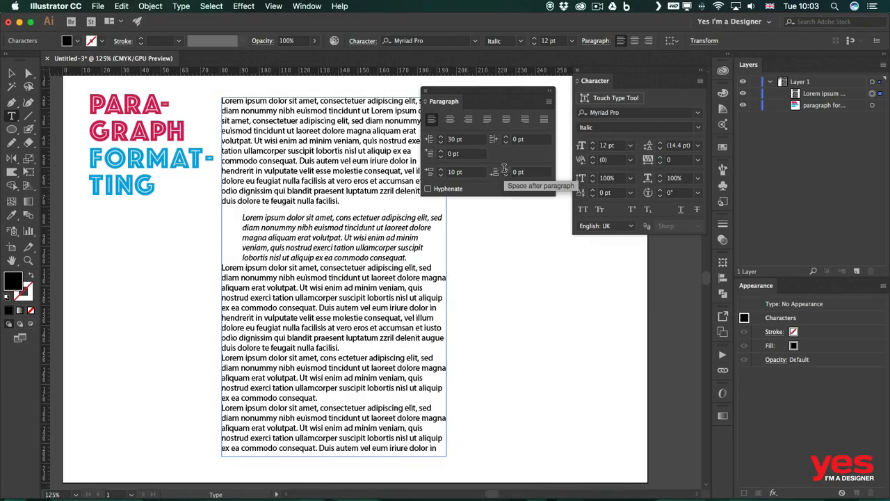
click(506, 169)
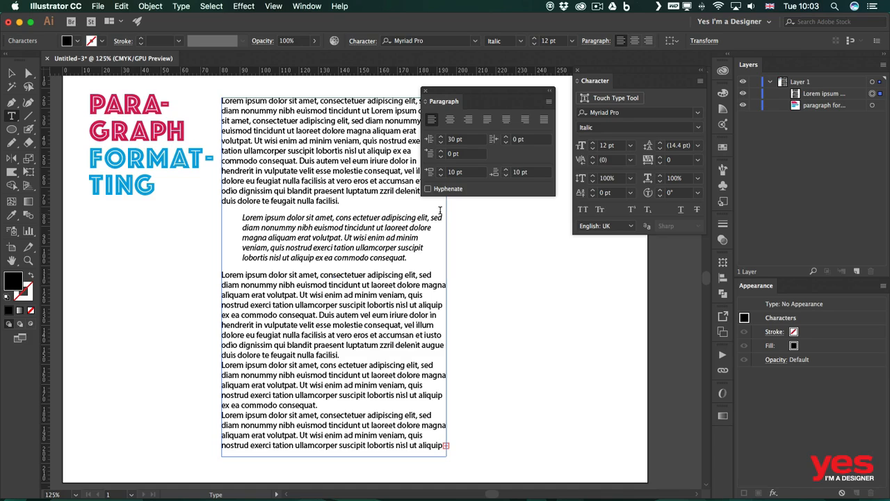
Set a 20 pt first-line indent on the paragraph below the italic one.
click(259, 276)
shift+click(440, 151)
shift+click(440, 151)
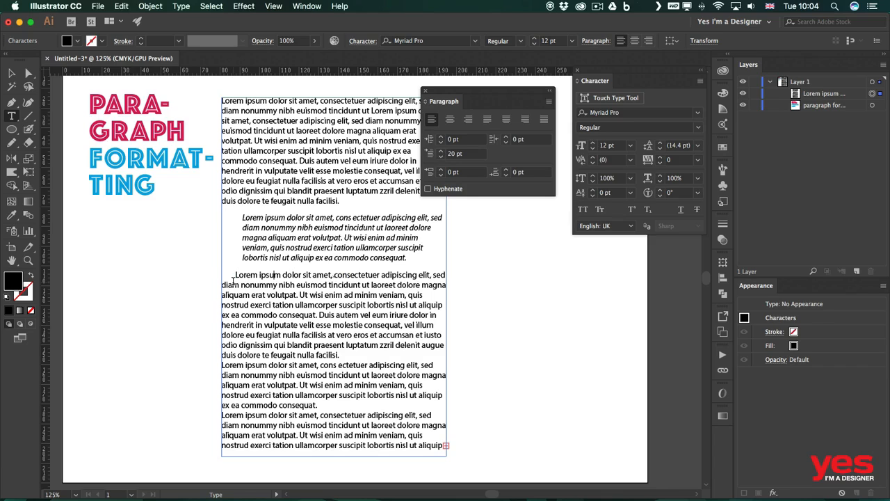
Set the right indent of the paragraph below the italic one to 40 pt.
shift+click(507, 138)
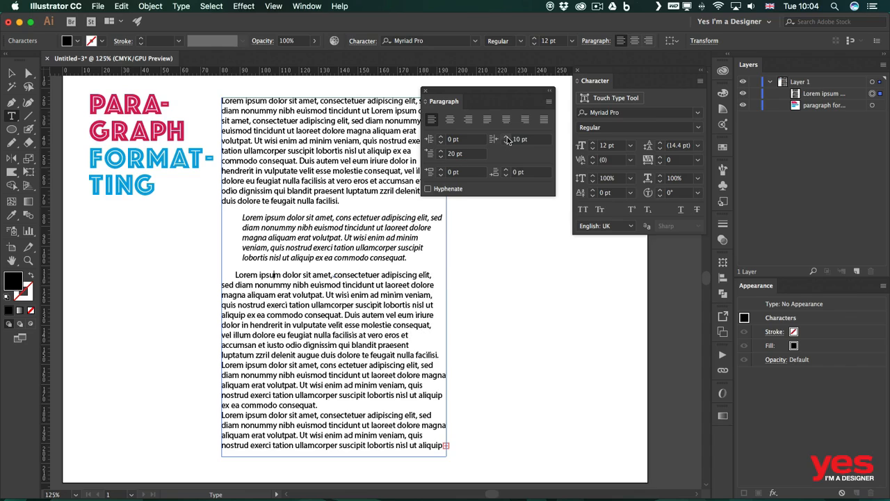
shift+click(508, 138)
shift+click(508, 138)
shift+click(508, 139)
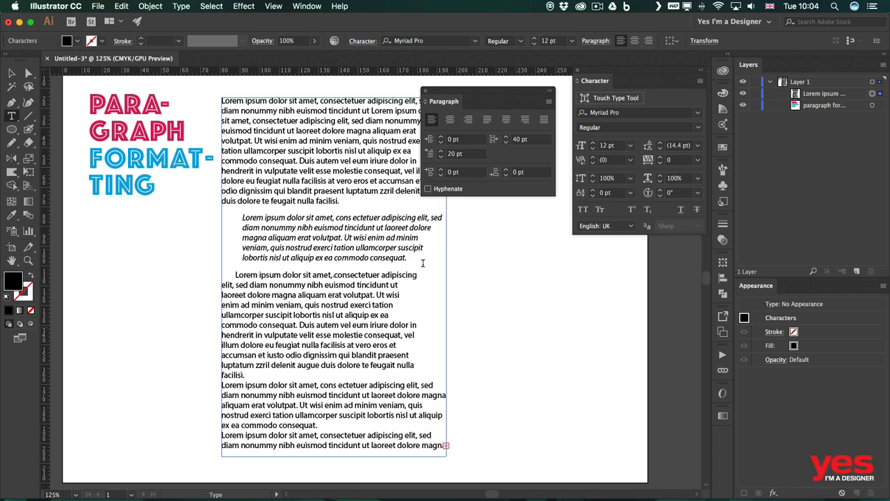
click(519, 139)
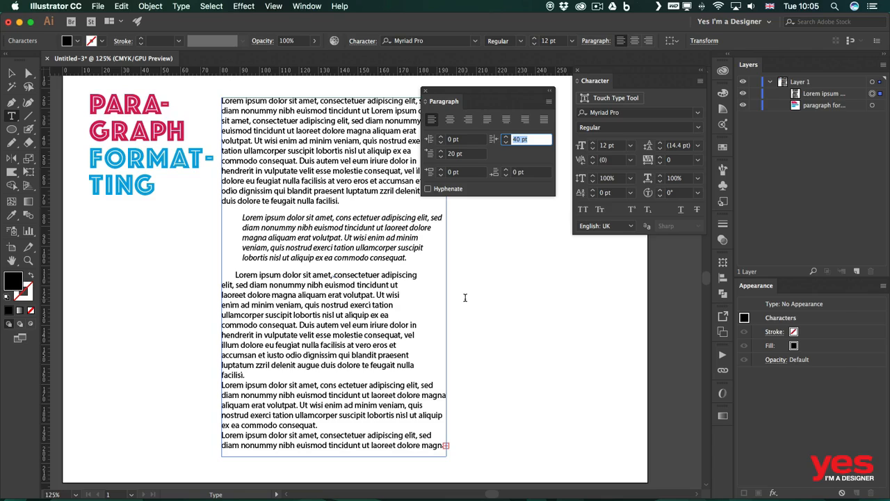
Review the Justification and Hyphenation settings of the paragraph, leaving both dialogs without changes.
click(549, 103)
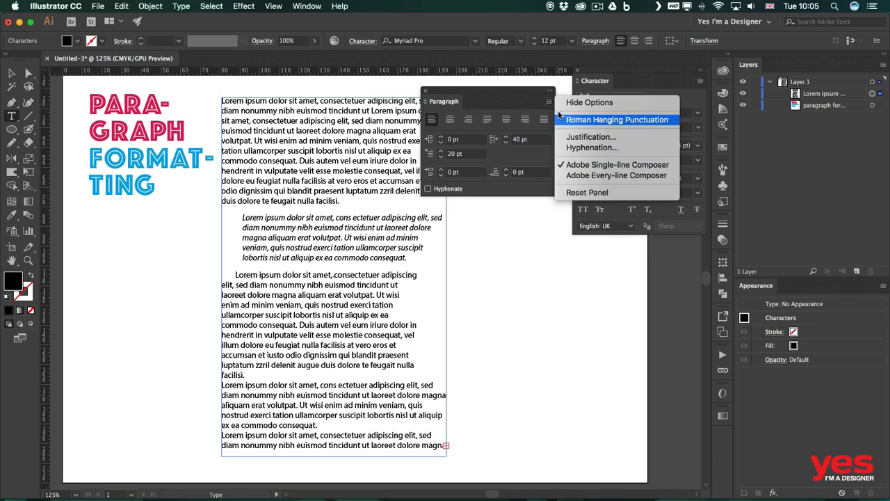
click(577, 136)
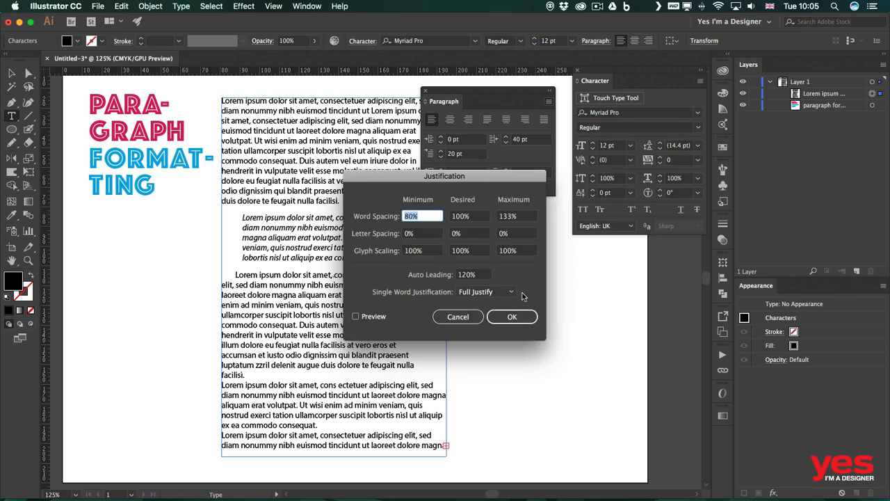
click(445, 321)
click(549, 102)
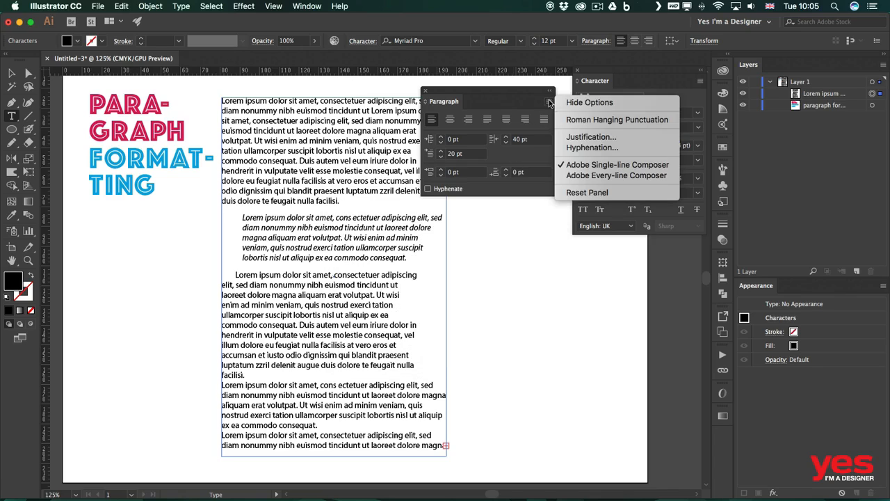
click(583, 147)
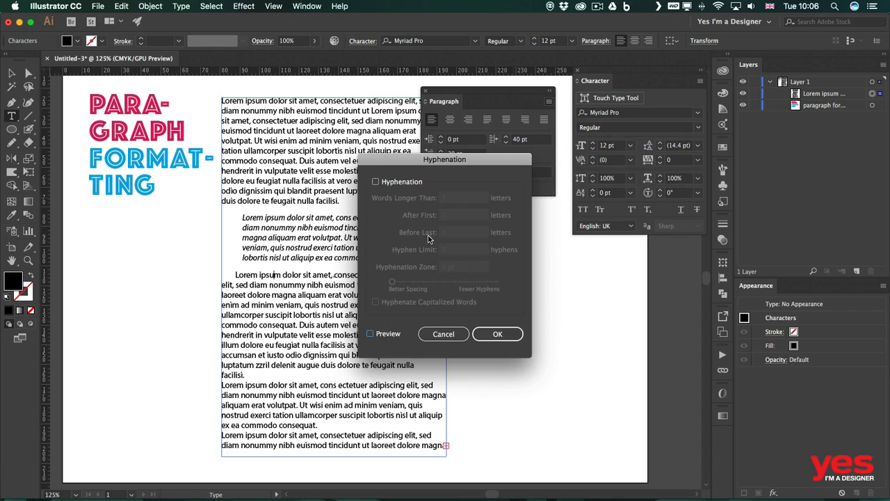
click(445, 335)
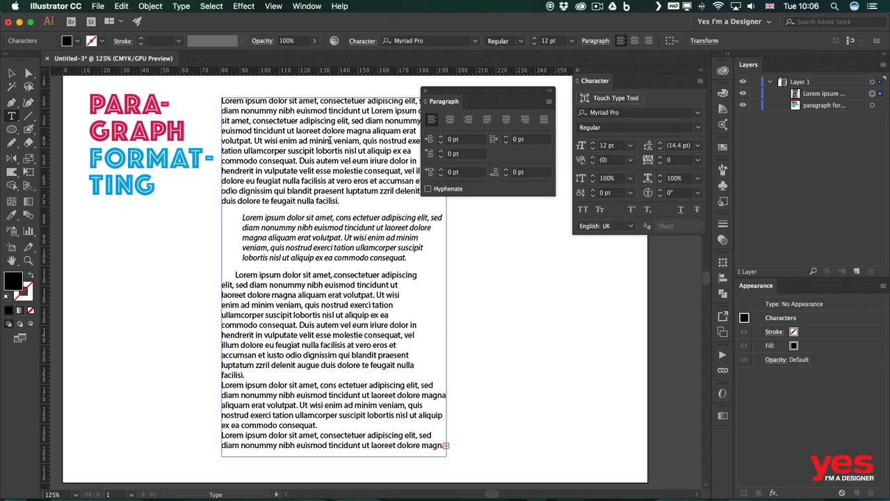